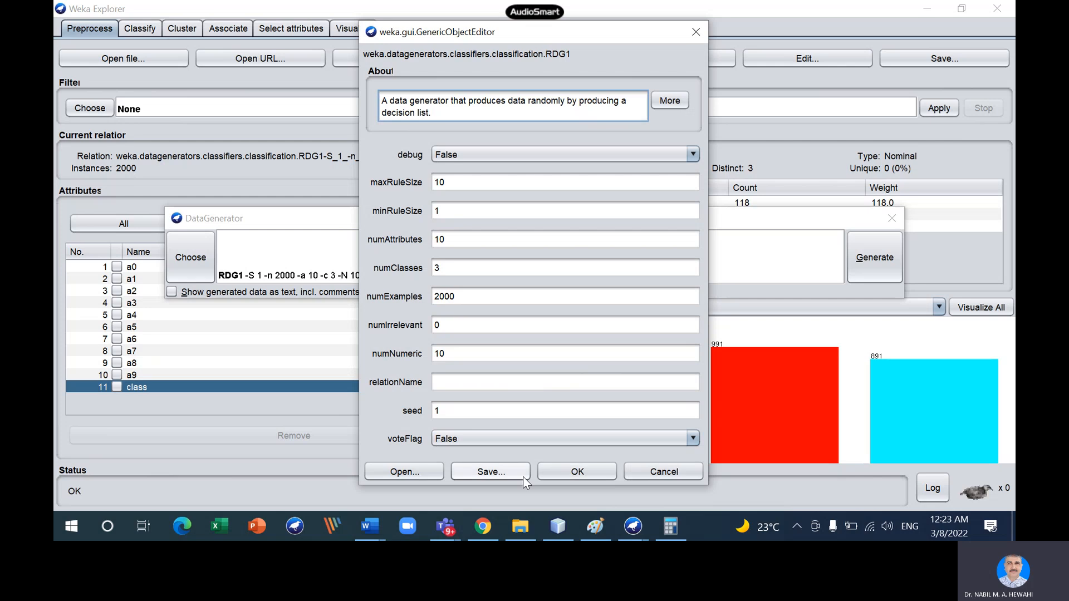
Step: Generate the RDG1 dataset with 2000 examples, 10 numeric attributes, 3 classes and seed 1
{"action": "left_click", "coordinate": [566, 470]}
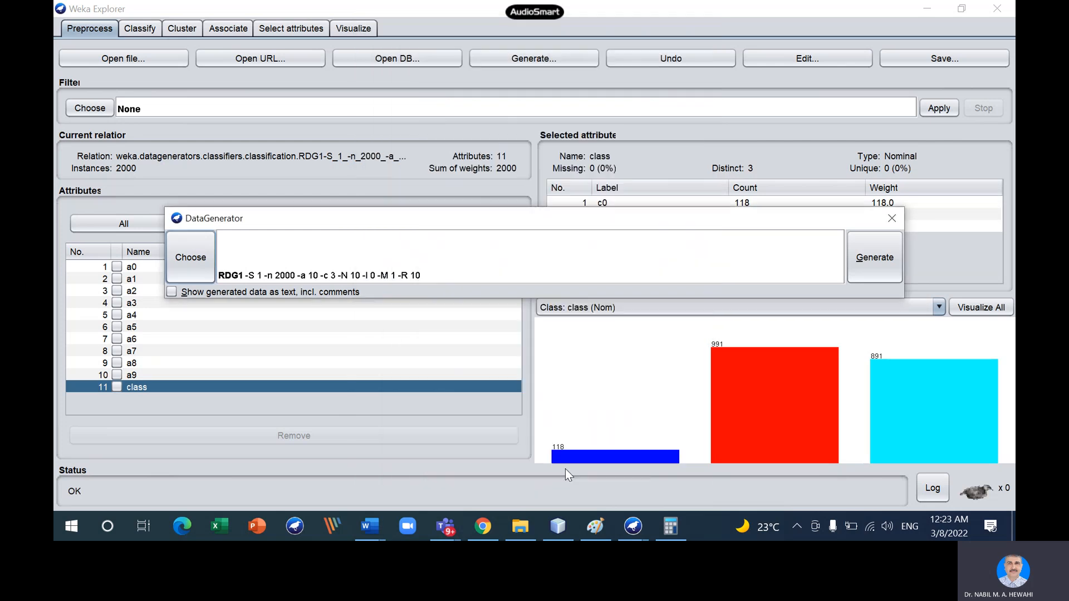
{"action": "left_click", "coordinate": [869, 256]}
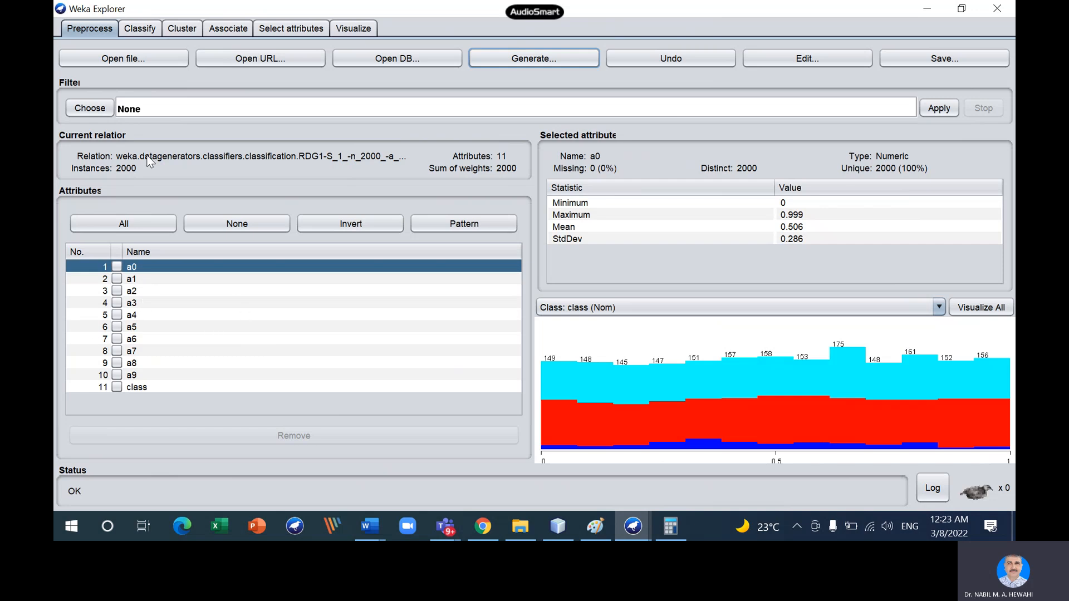
Step: Choose SimpleKMeans as the clusterer and set the cluster mode to use the training set
{"action": "left_click", "coordinate": [184, 29]}
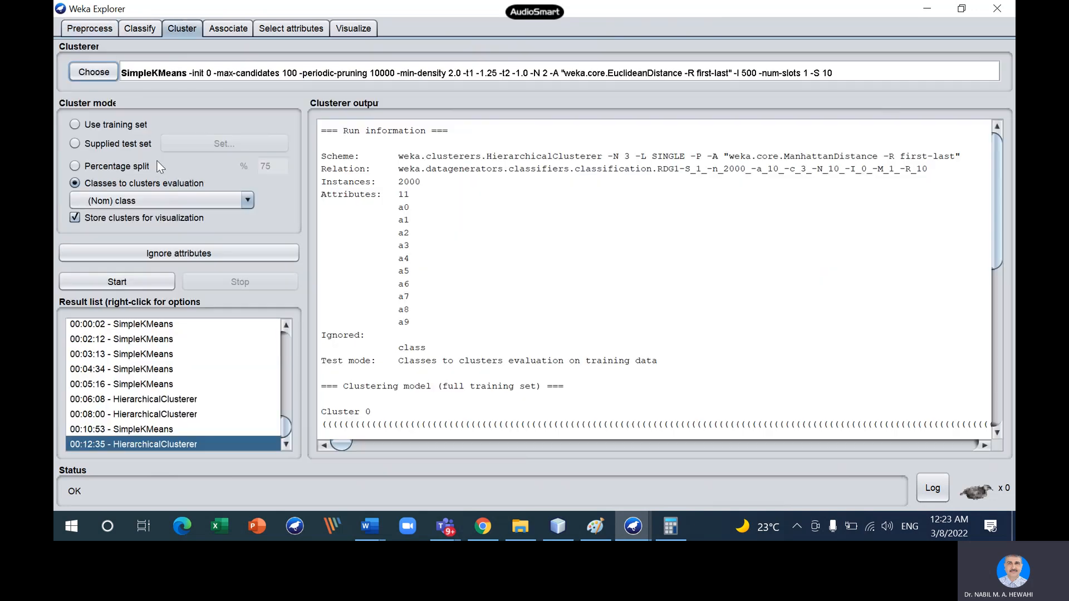
{"action": "left_click", "coordinate": [100, 78]}
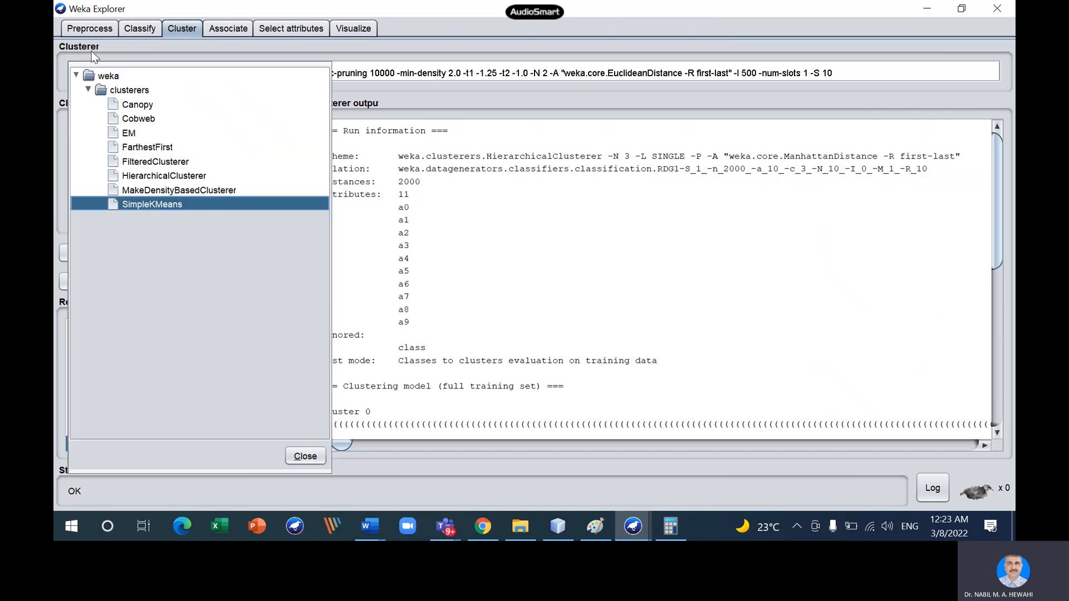
{"action": "left_click", "coordinate": [155, 205]}
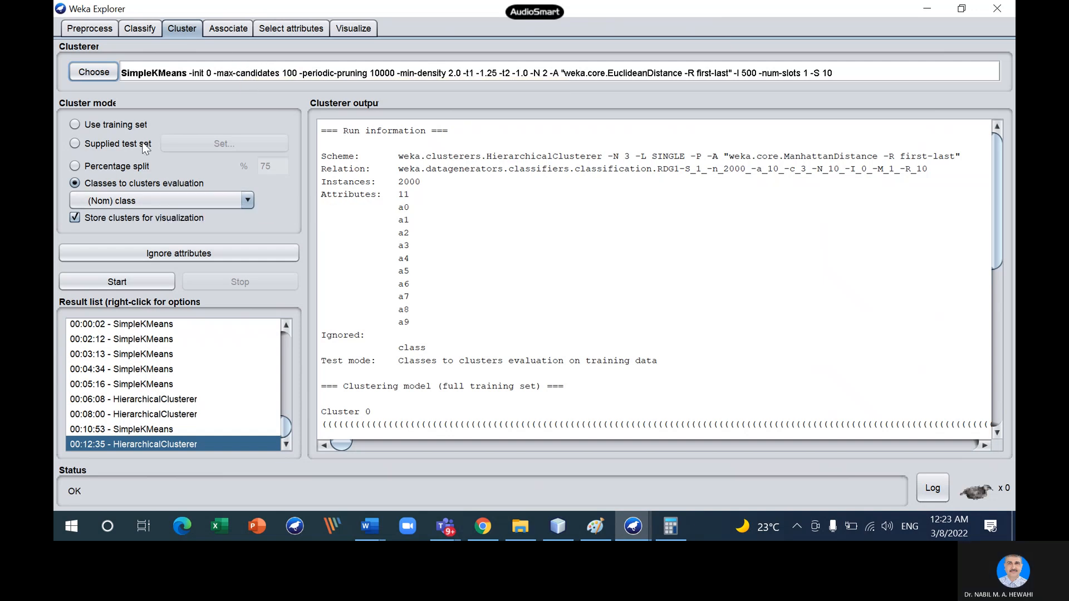
{"action": "left_click", "coordinate": [77, 123]}
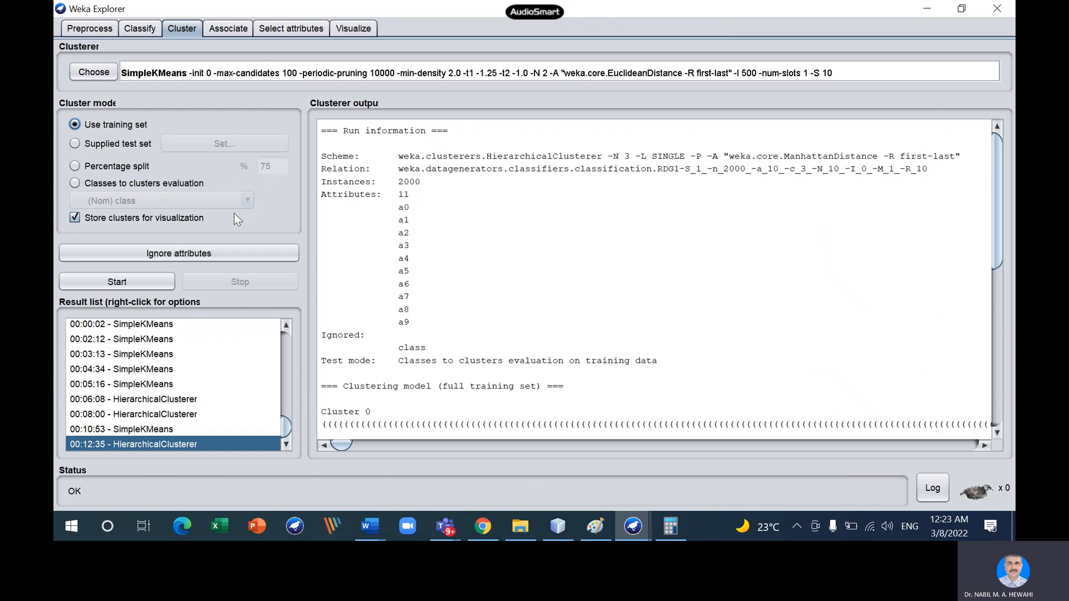
{"action": "left_click", "coordinate": [75, 165]}
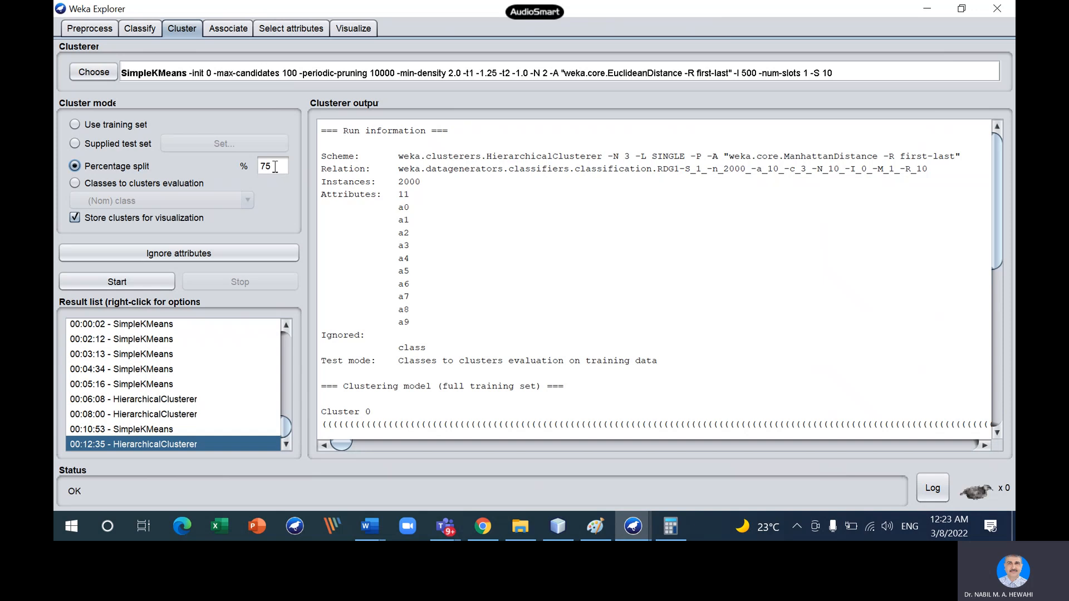
{"action": "left_click", "coordinate": [75, 125]}
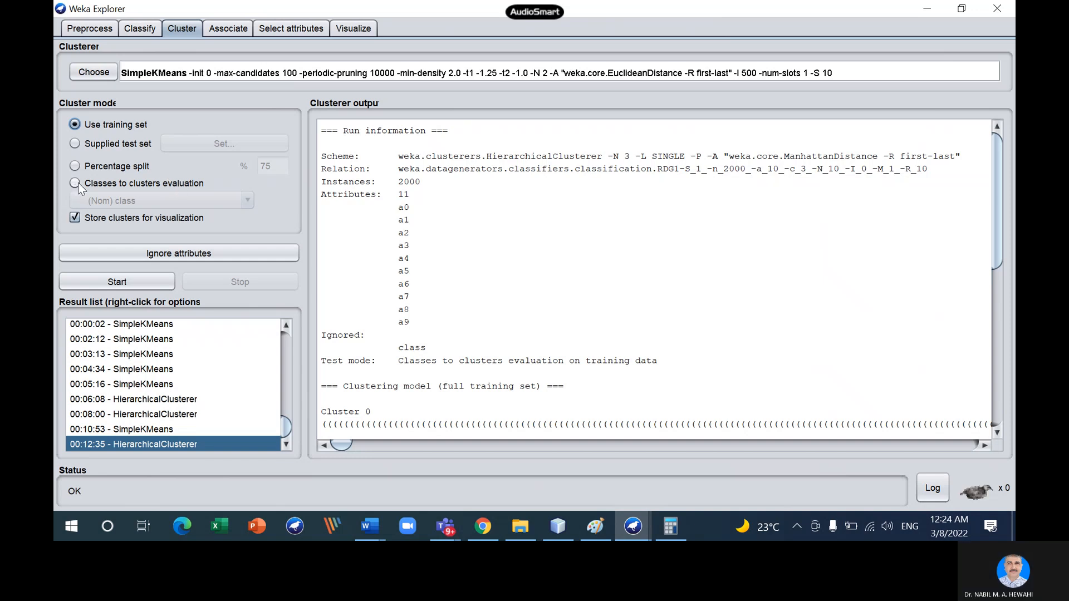
Step: Examine the class attribute's labels and counts in the generated dataset
{"action": "left_click", "coordinate": [177, 253]}
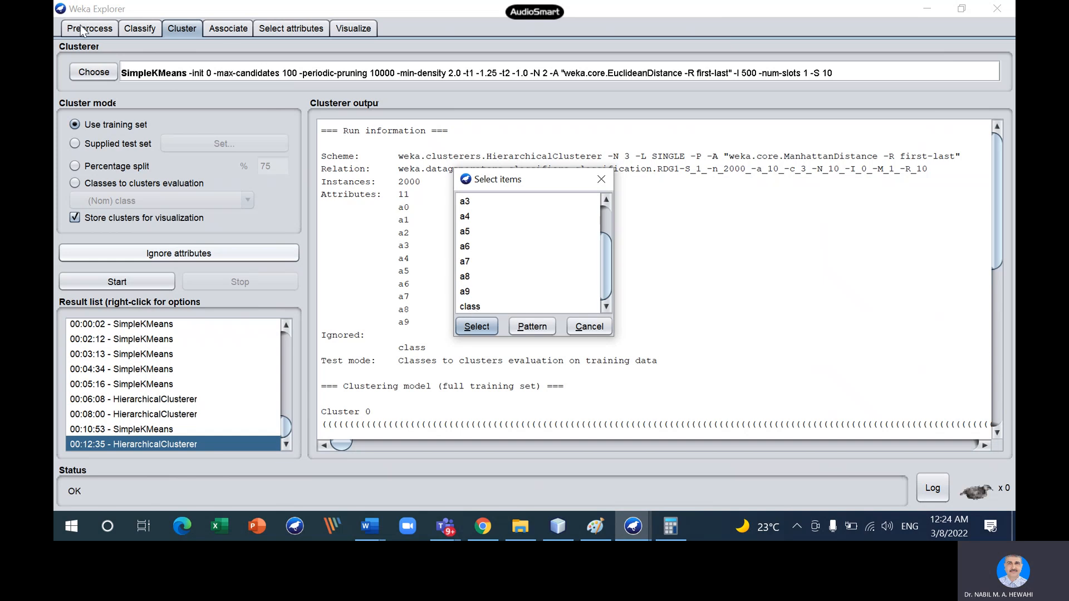
{"action": "left_click", "coordinate": [585, 325]}
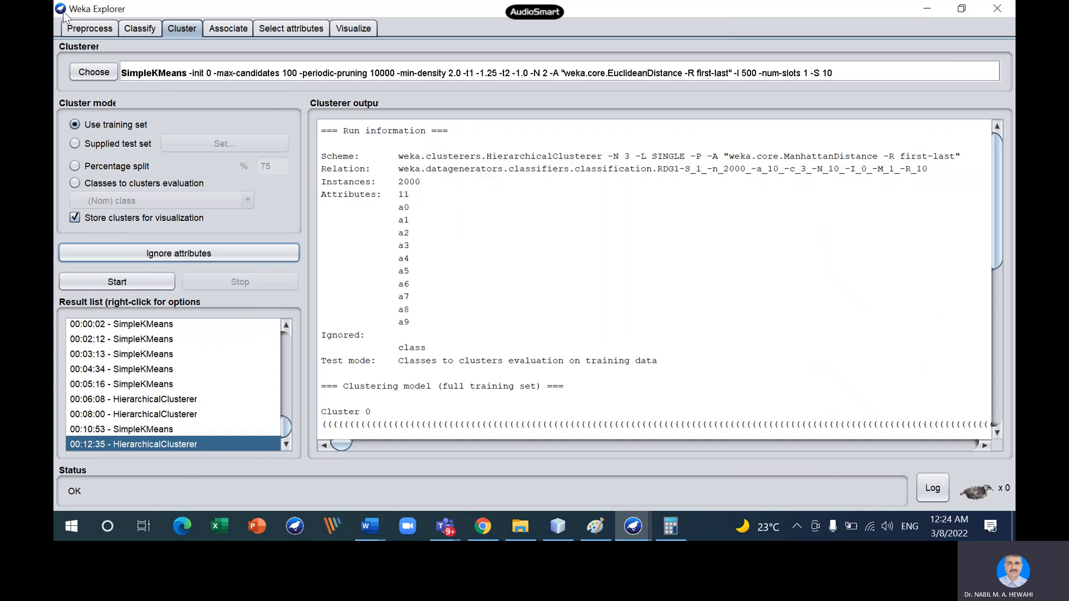
{"action": "left_click", "coordinate": [86, 32]}
{"action": "left_click", "coordinate": [137, 387]}
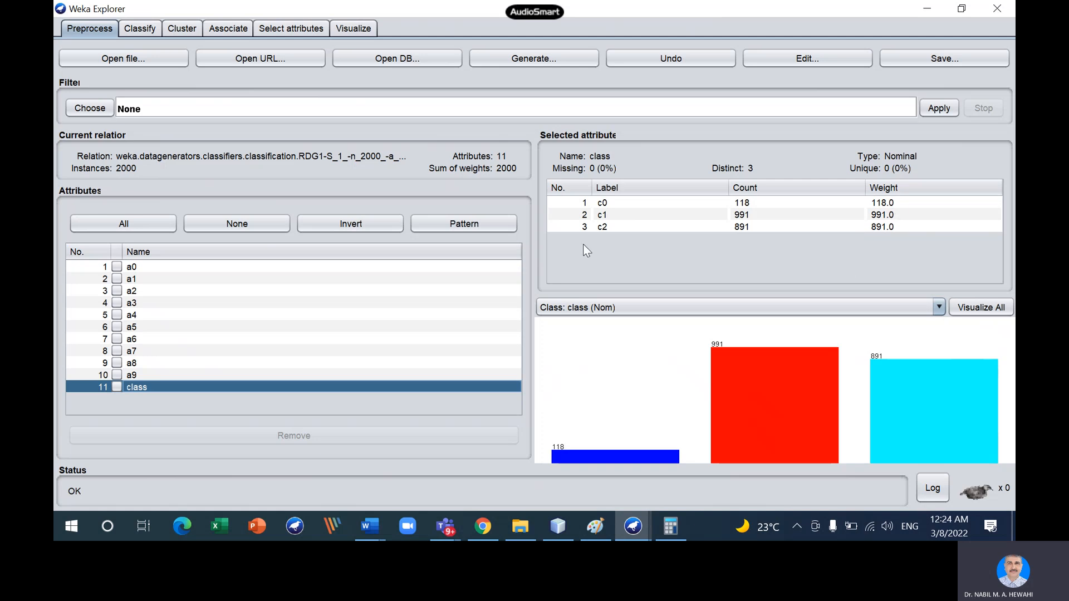
Step: Ignore the class attribute for clustering and run SimpleKMeans on the training set
{"action": "left_click", "coordinate": [182, 29]}
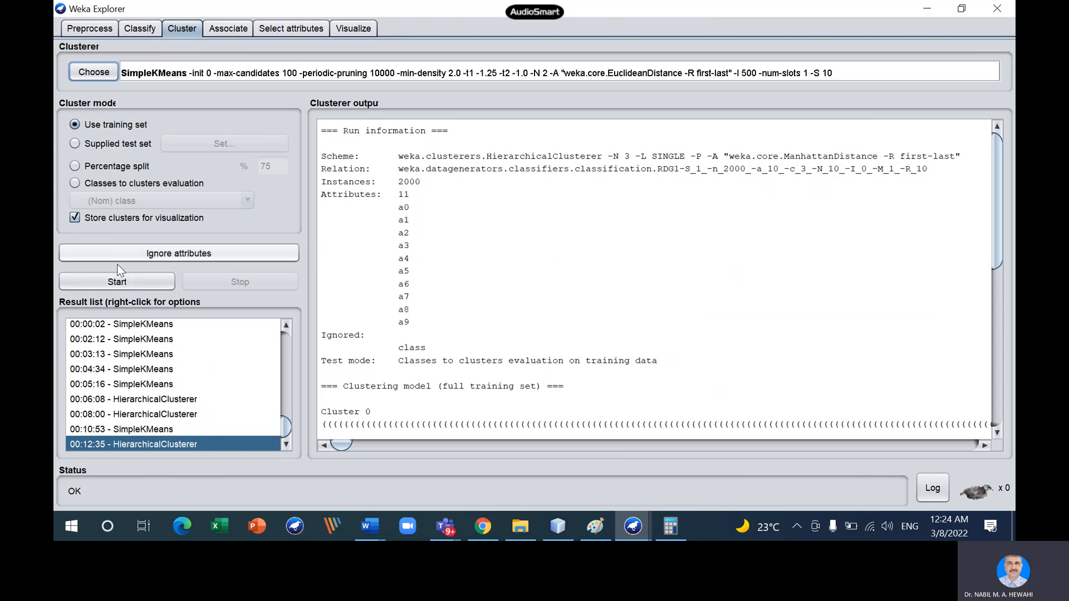
{"action": "left_click", "coordinate": [138, 255]}
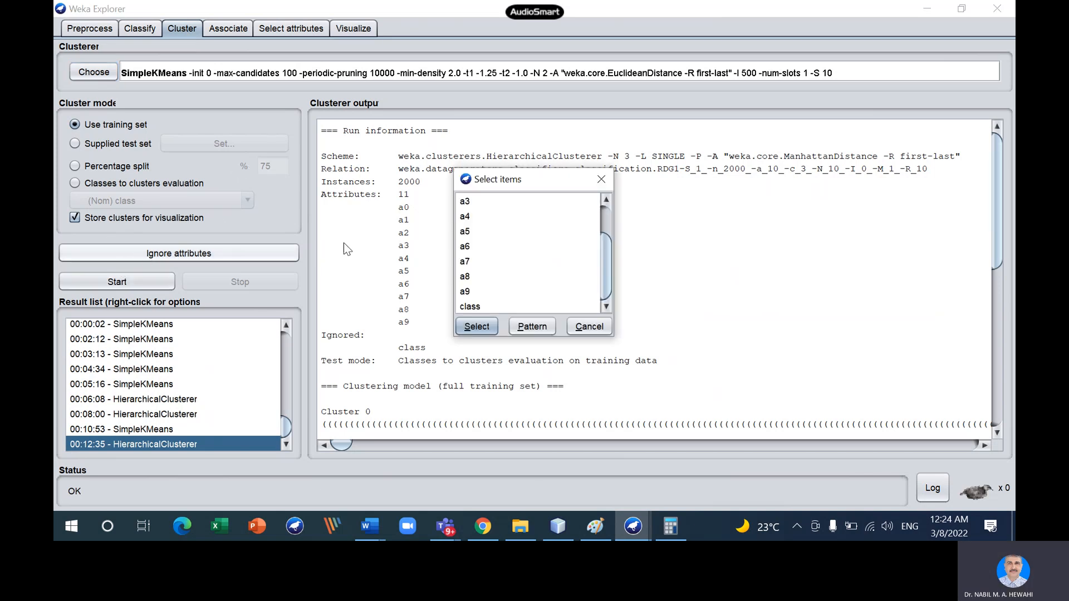
{"action": "left_click", "coordinate": [472, 308]}
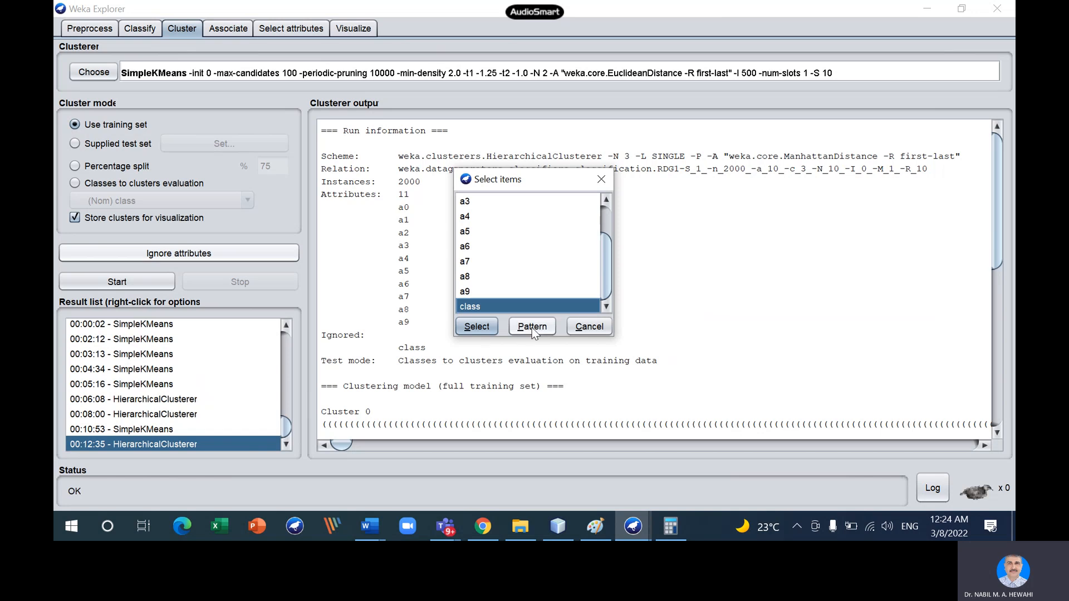
{"action": "left_click", "coordinate": [477, 327]}
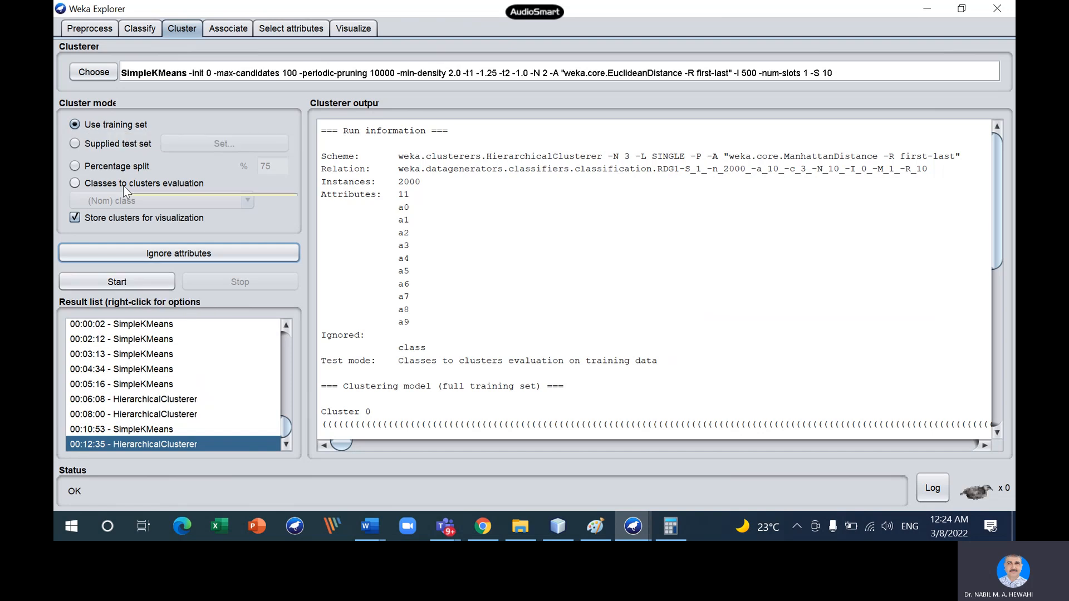
{"action": "left_click", "coordinate": [95, 282]}
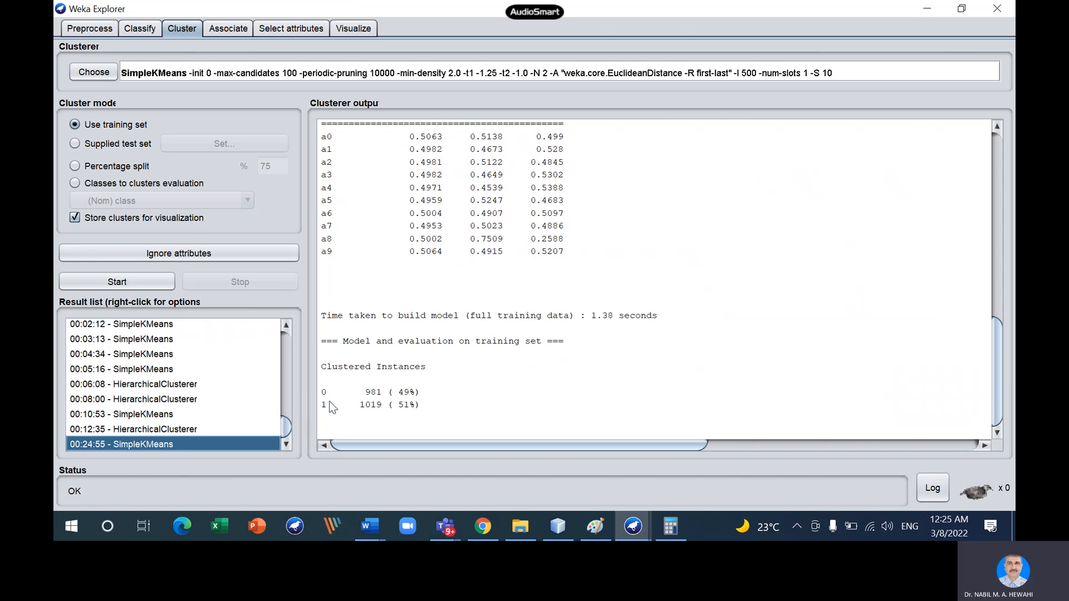
Step: Set the number of clusters for SimpleKMeans to 3
{"action": "left_click", "coordinate": [444, 73]}
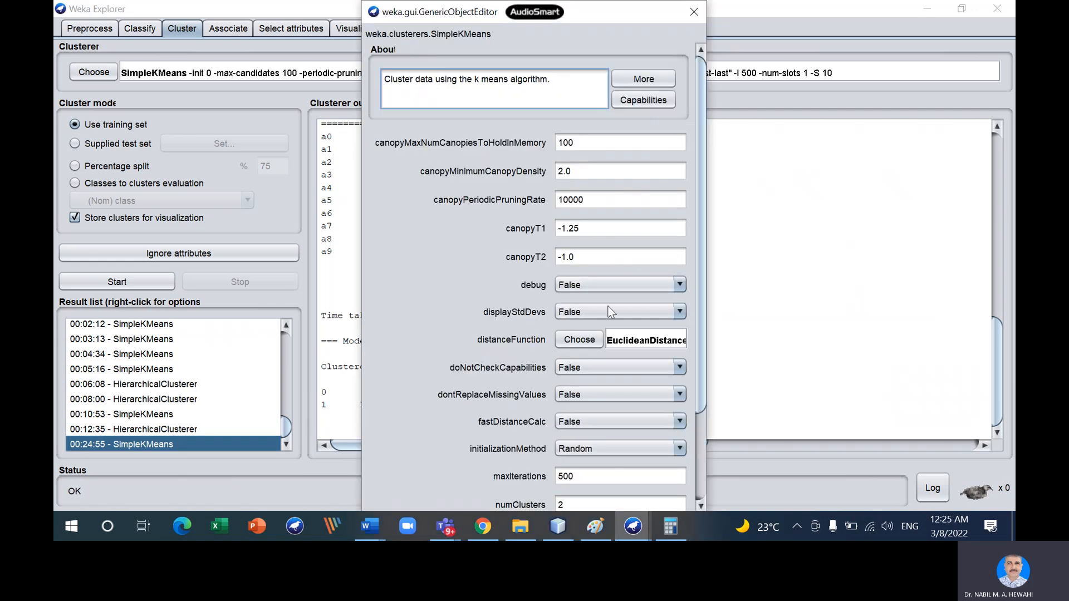
{"action": "scroll", "coordinate": [608, 322], "scroll_direction": "down", "scroll_amount": 2}
{"action": "scroll", "coordinate": [599, 349], "scroll_direction": "down", "scroll_amount": 2}
{"action": "left_click", "coordinate": [574, 484]}
{"action": "left_click_drag", "start_coordinate": [573, 484], "coordinate": [552, 485]}
{"action": "type", "text": "3"}
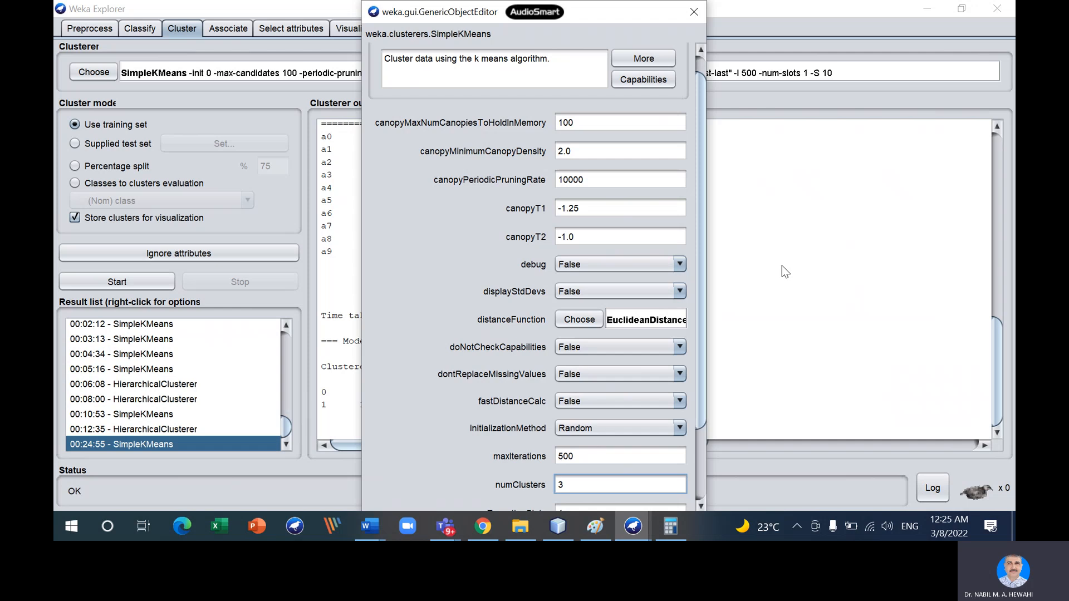
Step: Set the SimpleKMeans seed to 4 and rerun the clustering on the training set
{"action": "left_click_drag", "start_coordinate": [702, 200], "coordinate": [704, 295]}
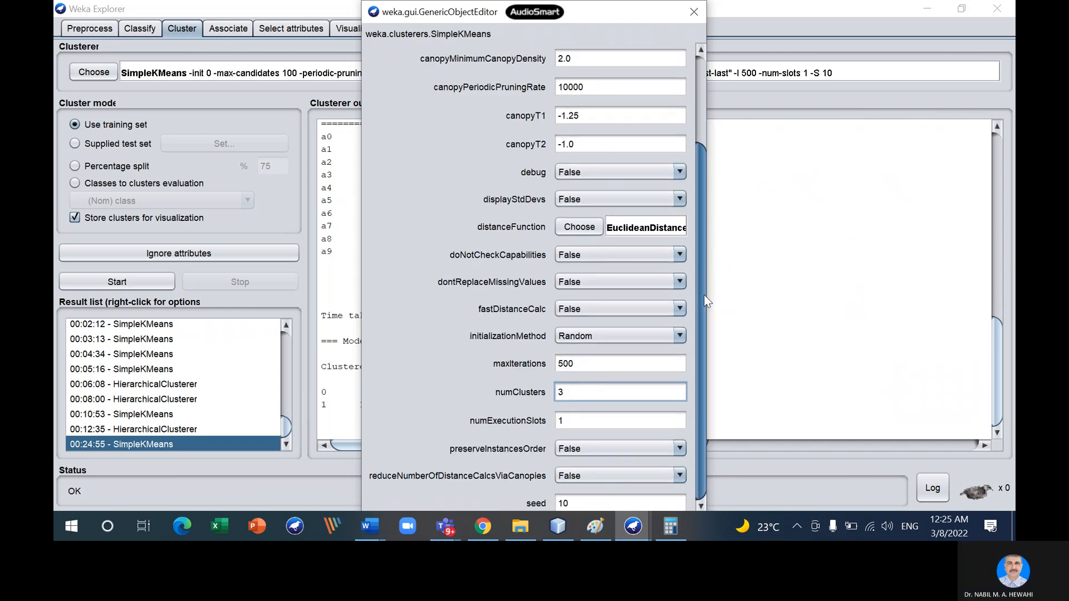
{"action": "double_click", "coordinate": [578, 501]}
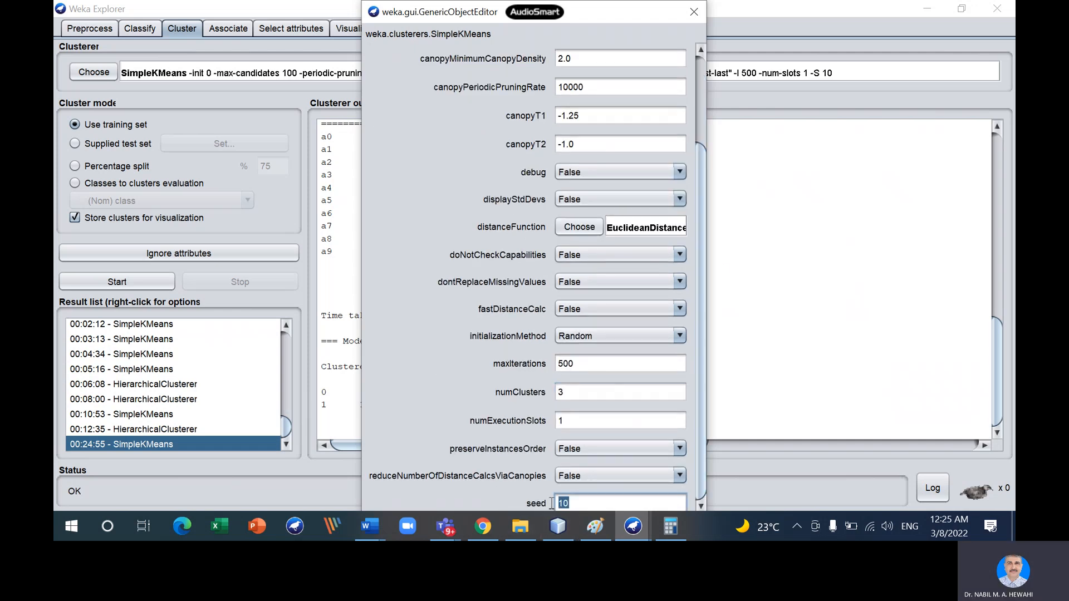
{"action": "type", "text": "4"}
{"action": "left_click", "coordinate": [693, 14]}
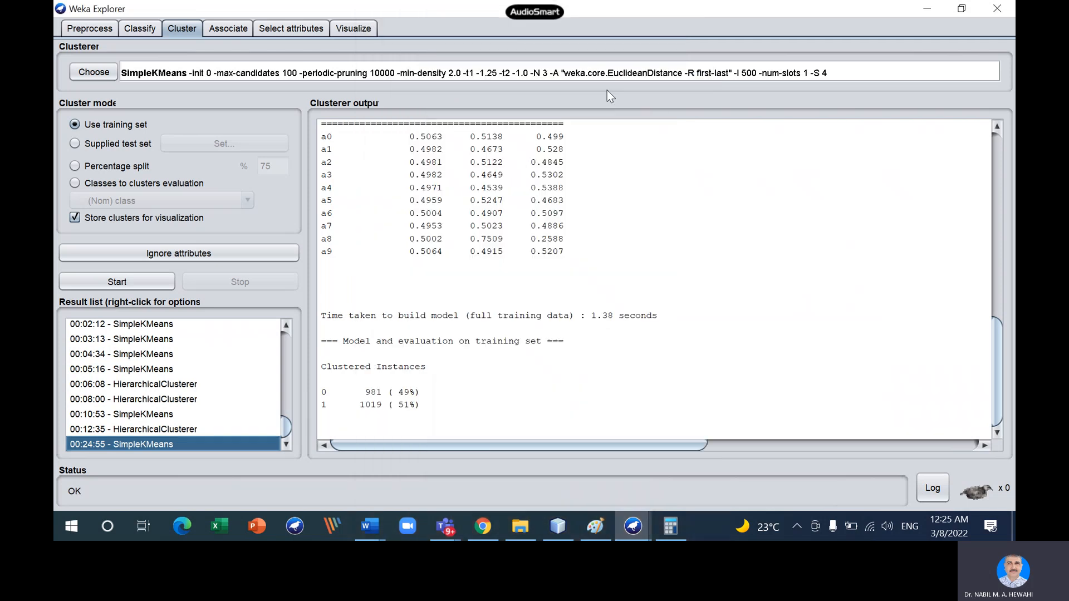
{"action": "left_click", "coordinate": [139, 280]}
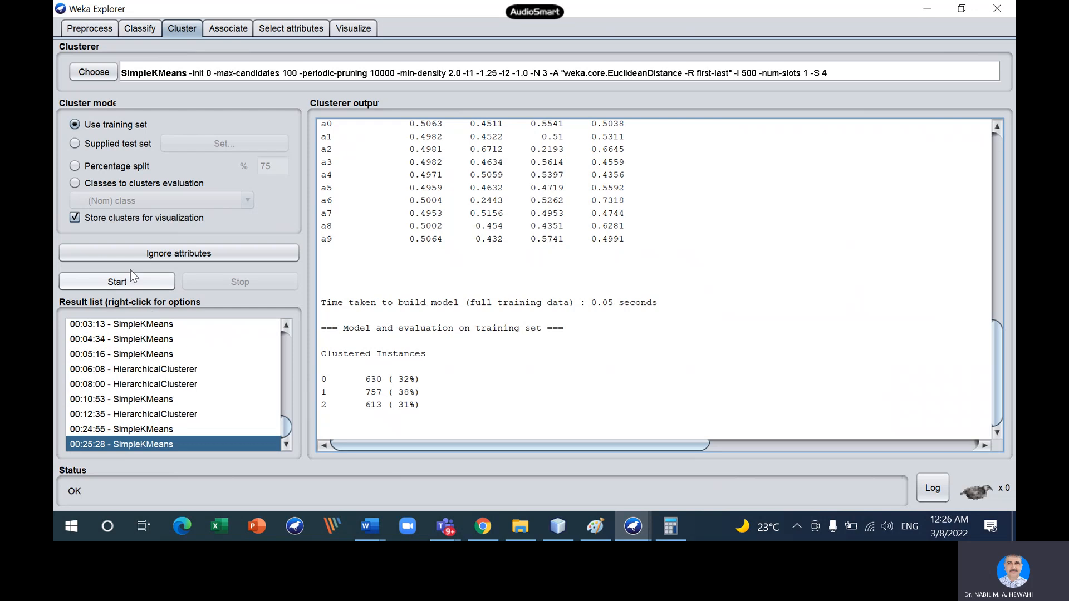
Step: Set the cluster mode to classes to clusters evaluation on the nominal class attribute and try to start the clusterer
{"action": "left_click", "coordinate": [75, 184]}
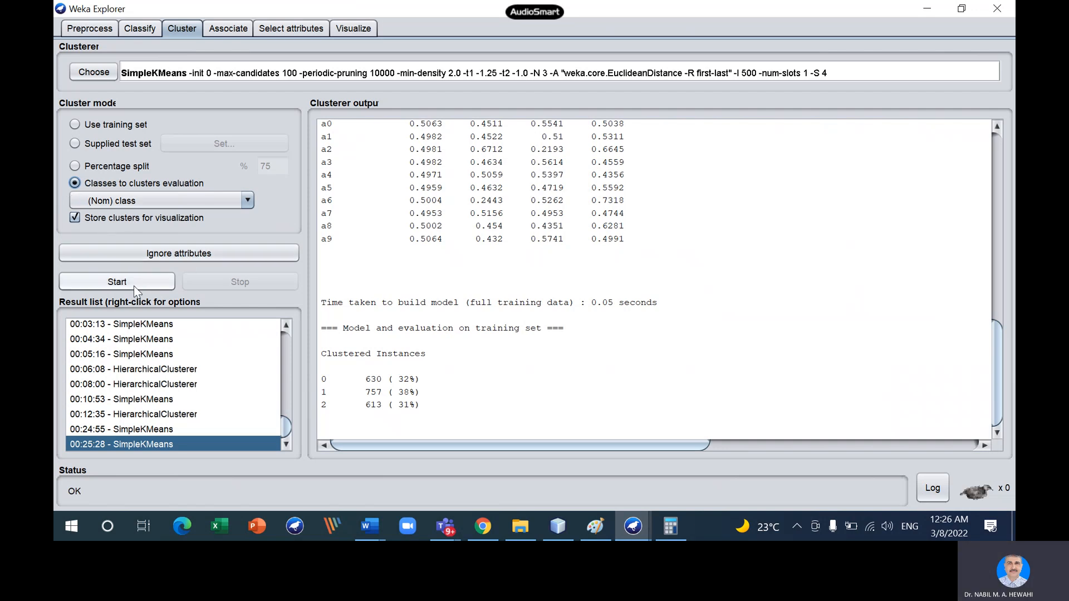
{"action": "left_click", "coordinate": [175, 262]}
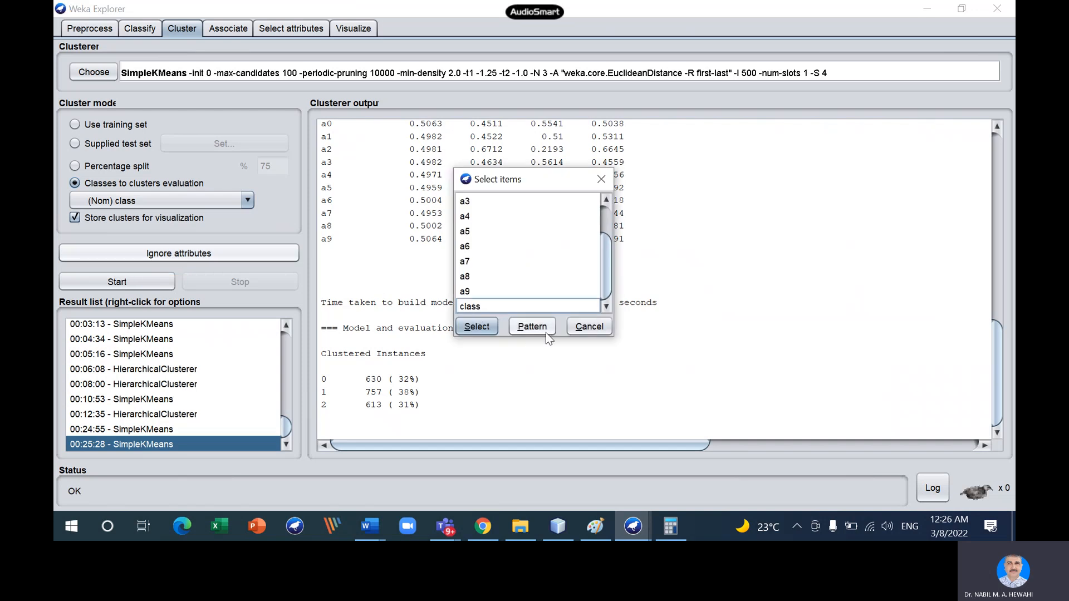
{"action": "left_click", "coordinate": [601, 179]}
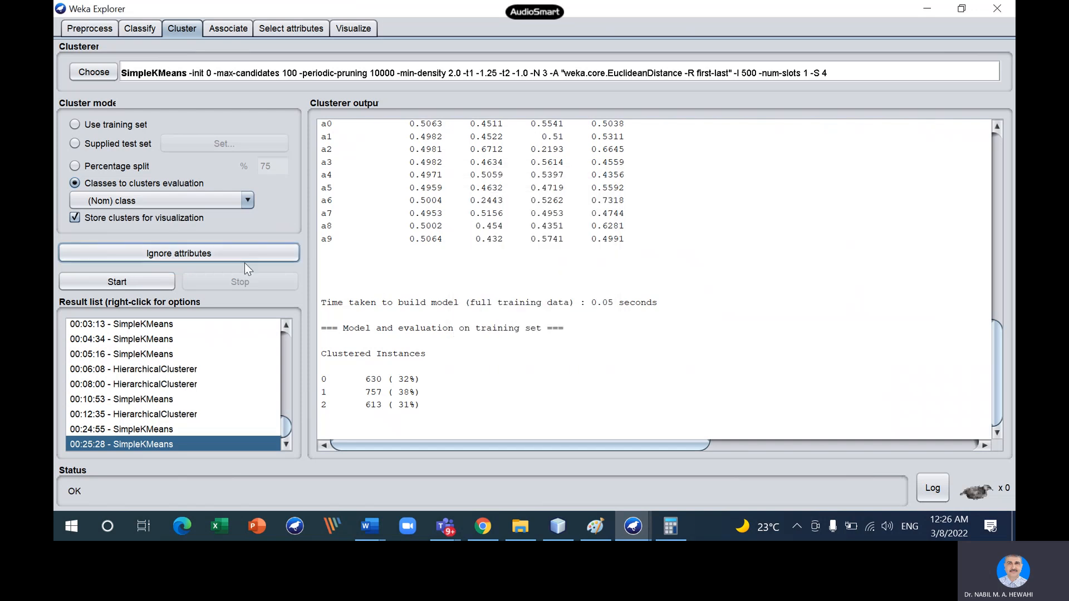
{"action": "left_click", "coordinate": [123, 286]}
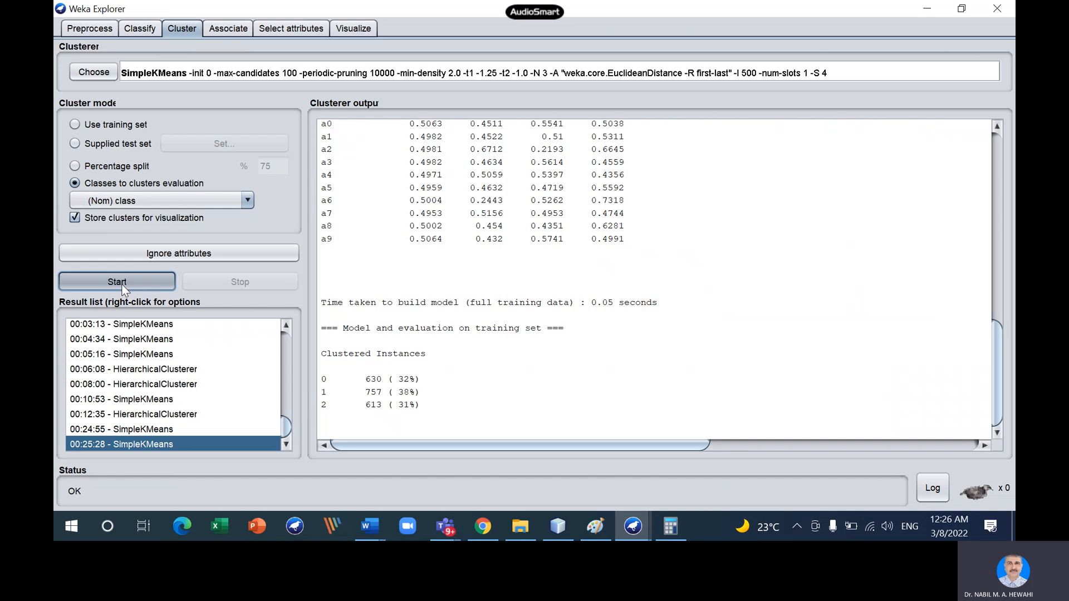
Step: Examine the k-means starting points, final centroids and clustered instances, and compare them with the class attribute's distribution
{"action": "scroll", "coordinate": [523, 339], "scroll_direction": "up", "scroll_amount": 7}
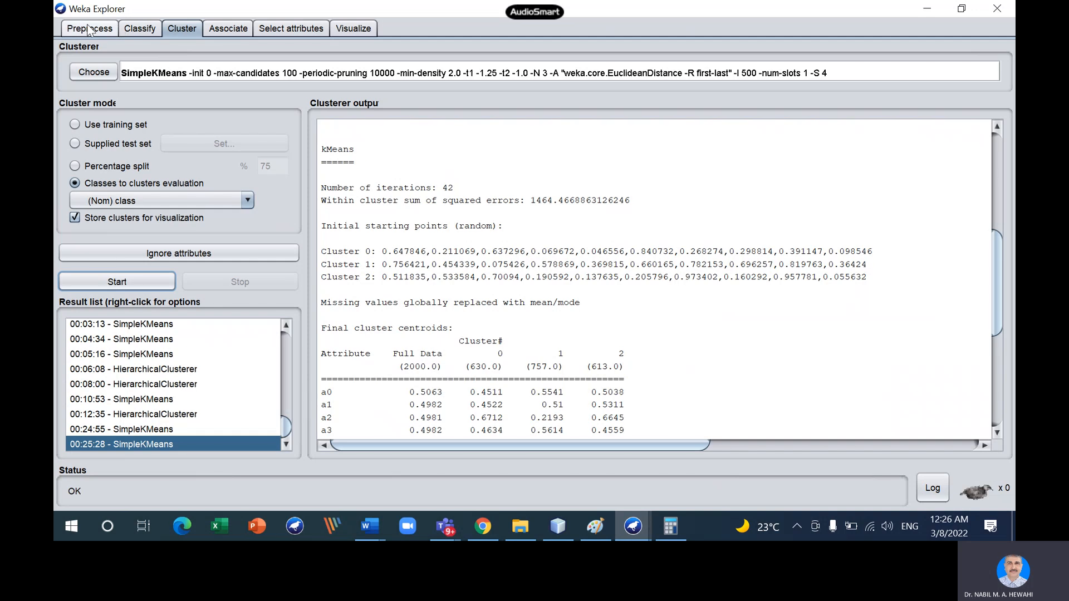
{"action": "left_click", "coordinate": [111, 29]}
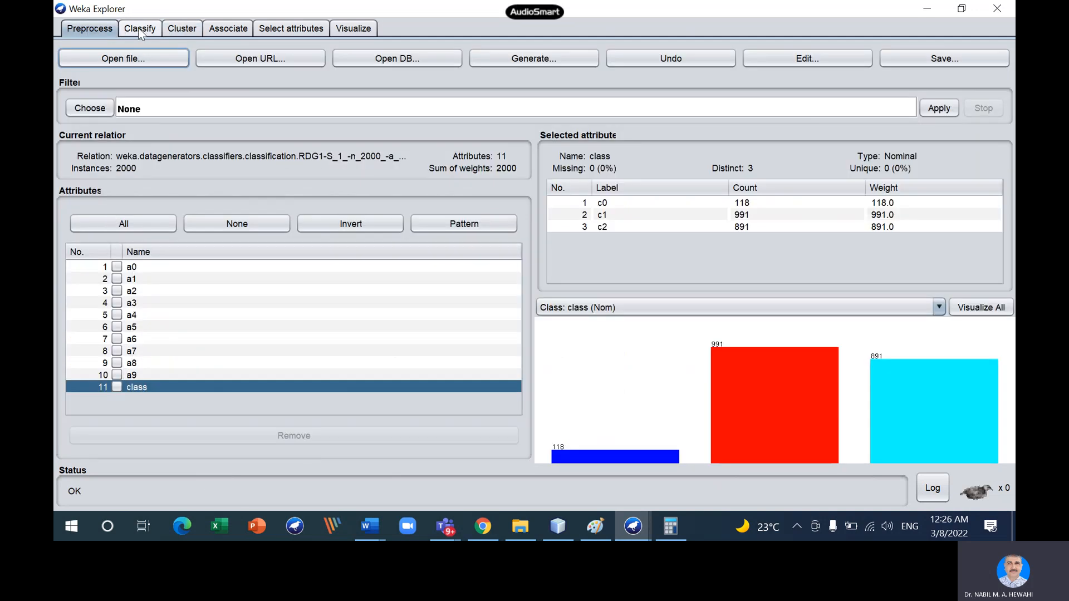
{"action": "left_click", "coordinate": [177, 30]}
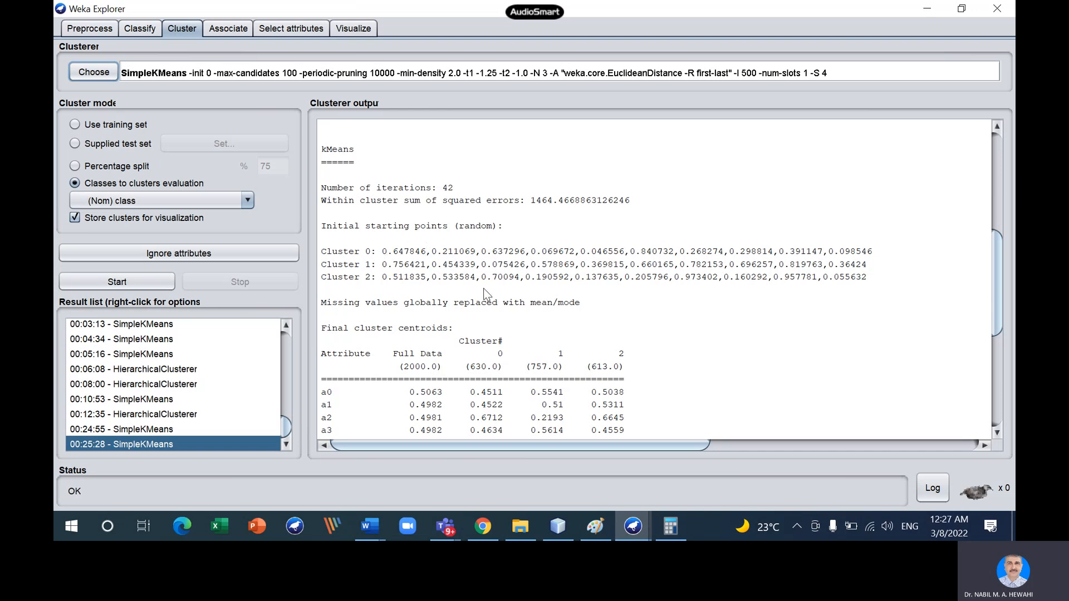
{"action": "scroll", "coordinate": [539, 285], "scroll_direction": "down", "scroll_amount": 1}
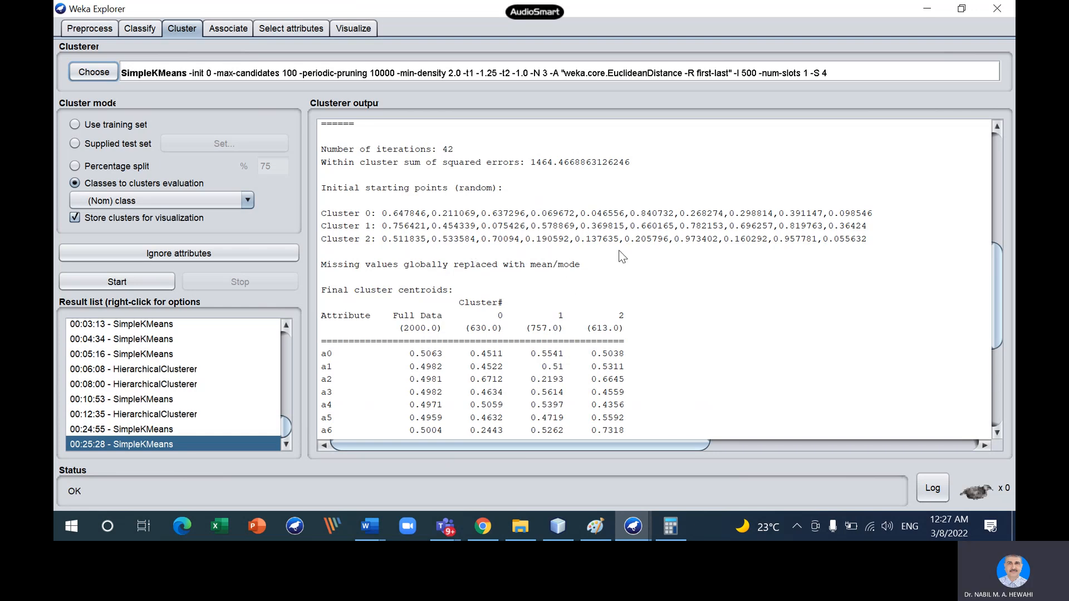
{"action": "scroll", "coordinate": [700, 287], "scroll_direction": "down", "scroll_amount": 2}
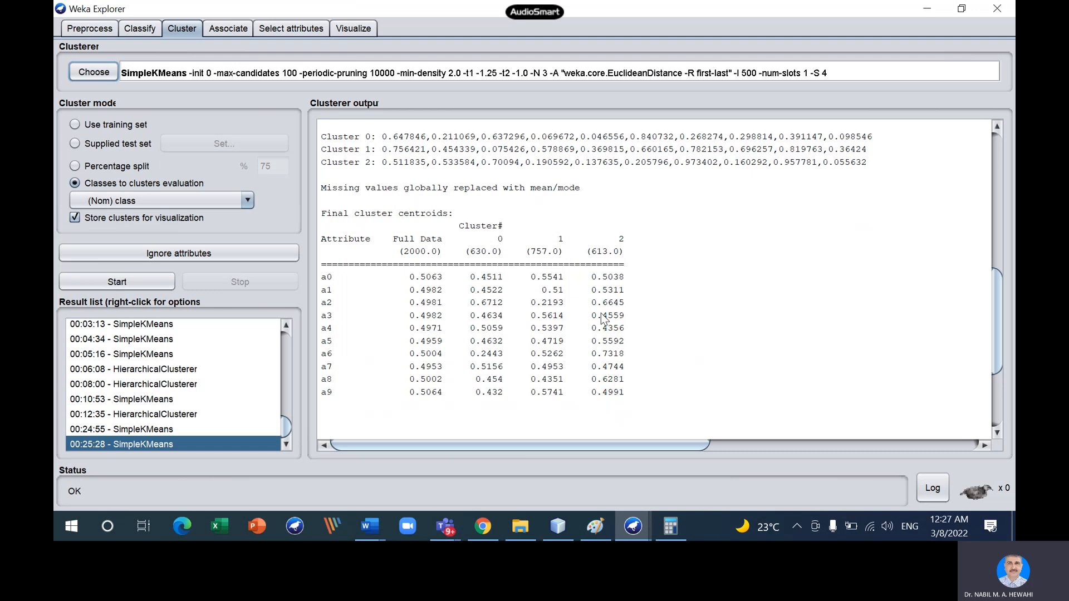
{"action": "scroll", "coordinate": [412, 355], "scroll_direction": "down", "scroll_amount": 3}
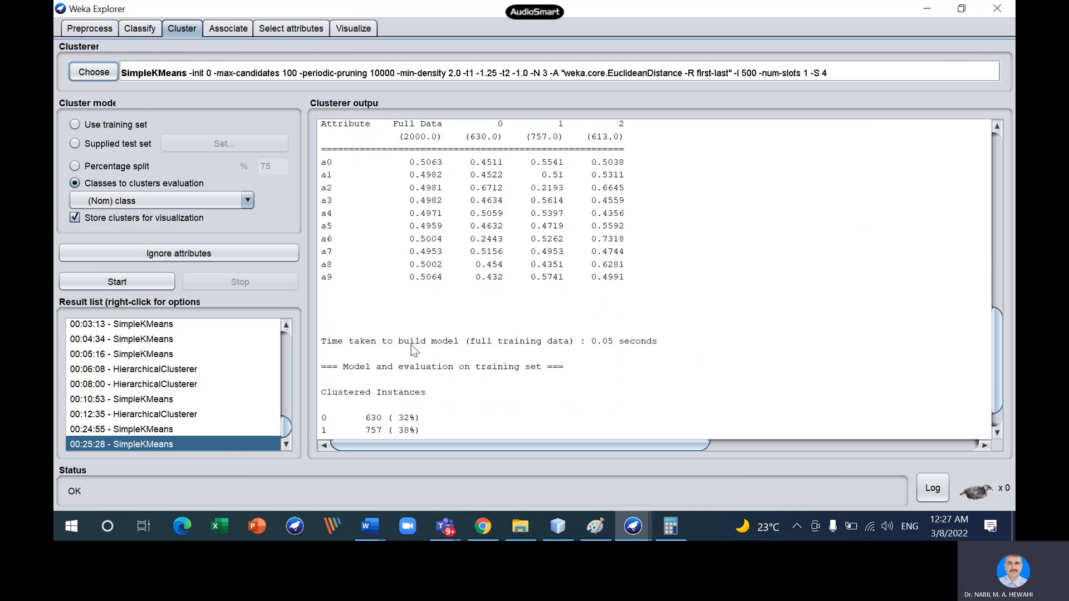
{"action": "scroll", "coordinate": [409, 356], "scroll_direction": "down", "scroll_amount": 1}
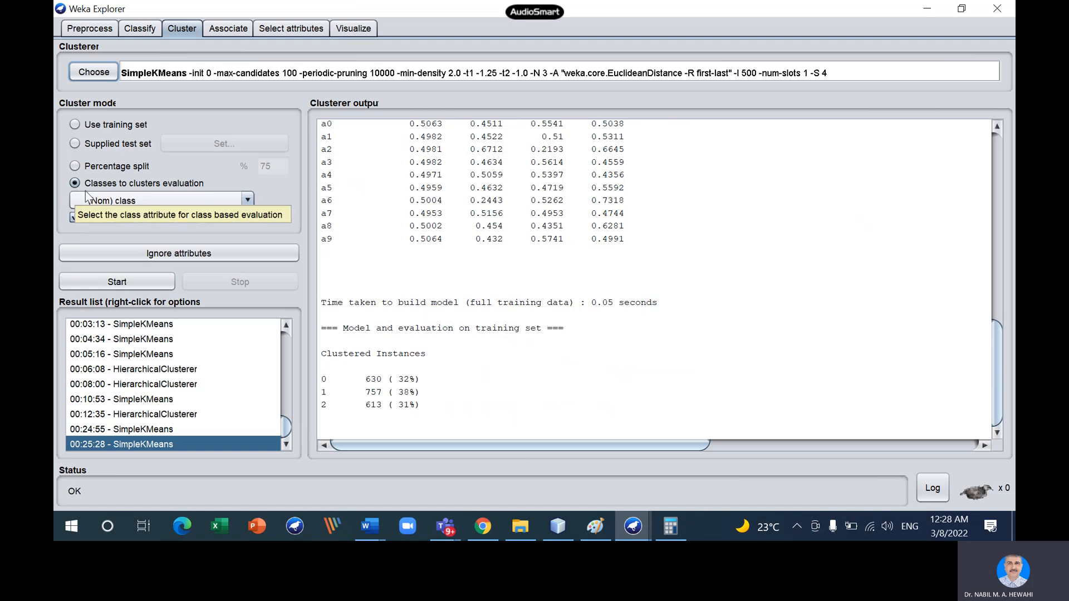
Step: Run SimpleKMeans with classes to clusters evaluation on the class attribute
{"action": "left_click", "coordinate": [125, 280]}
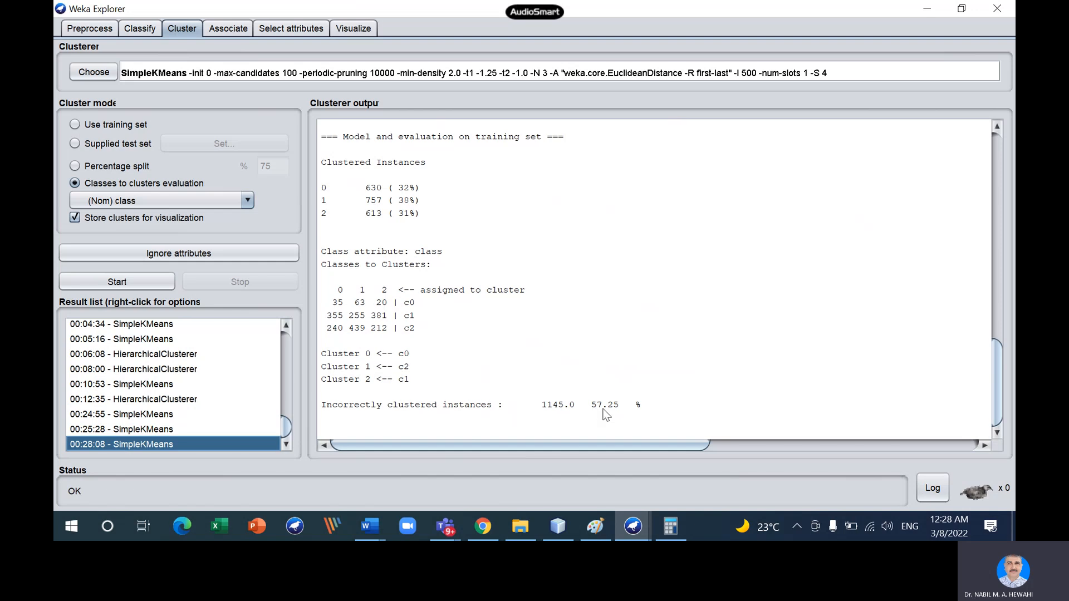
Step: Set the maximum number of iterations for SimpleKMeans to 1000
{"action": "left_click", "coordinate": [500, 77]}
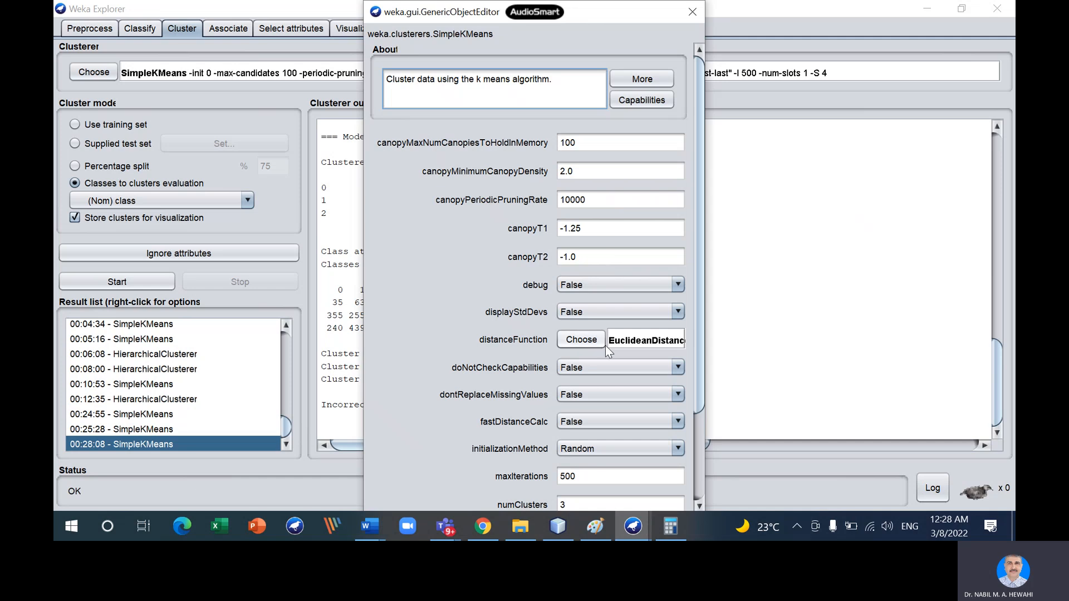
{"action": "scroll", "coordinate": [590, 384], "scroll_direction": "down", "scroll_amount": 1}
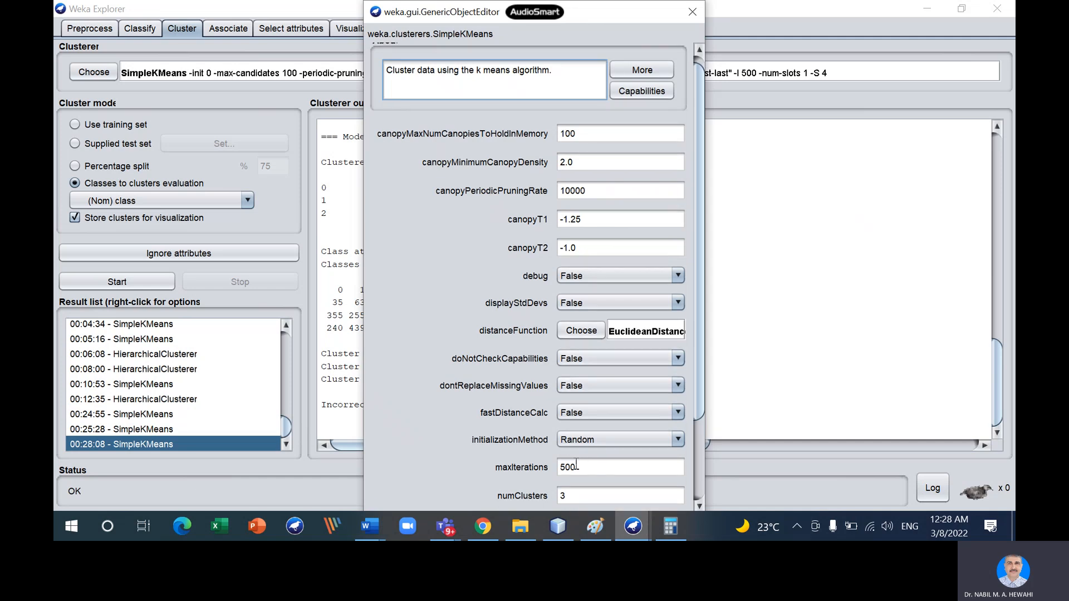
{"action": "double_click", "coordinate": [575, 469]}
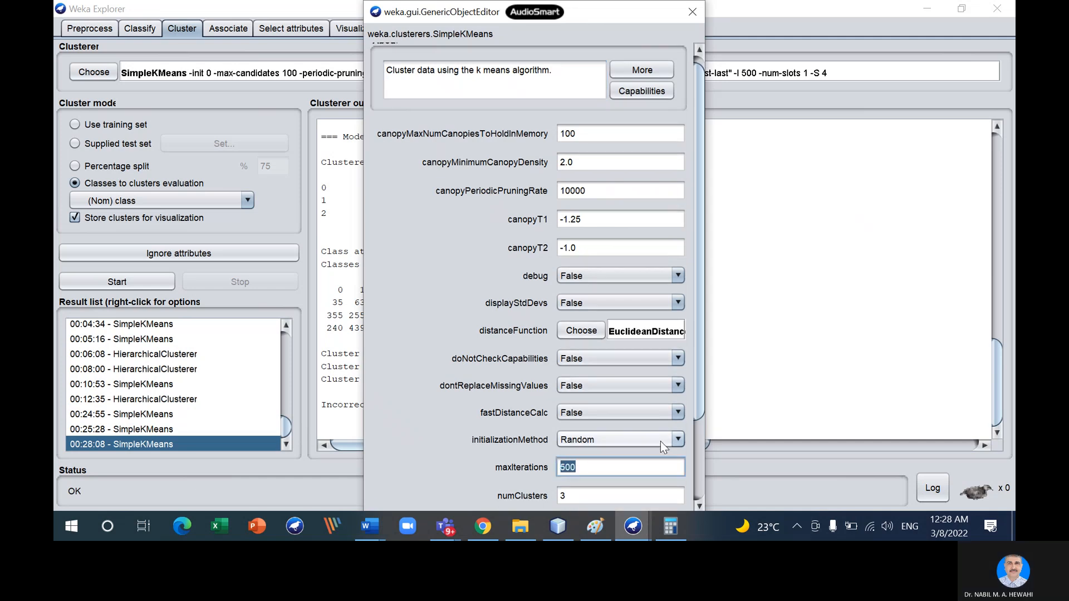
{"action": "type", "text": "1000"}
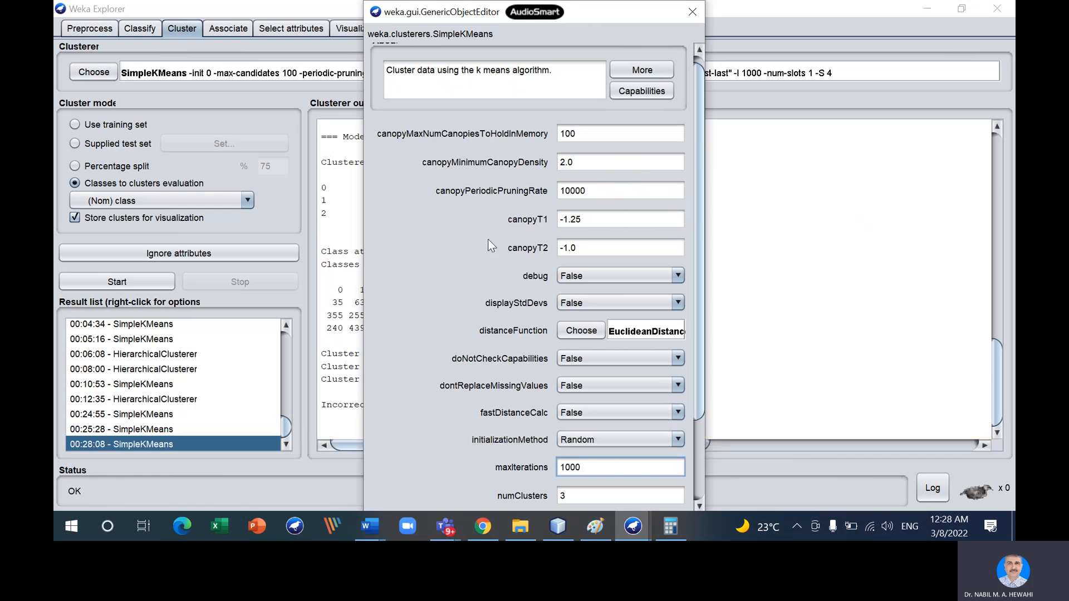
Step: Set the SimpleKMeans seed to 6 and rerun the classes to clusters evaluation
{"action": "scroll", "coordinate": [483, 246], "scroll_direction": "down", "scroll_amount": 1}
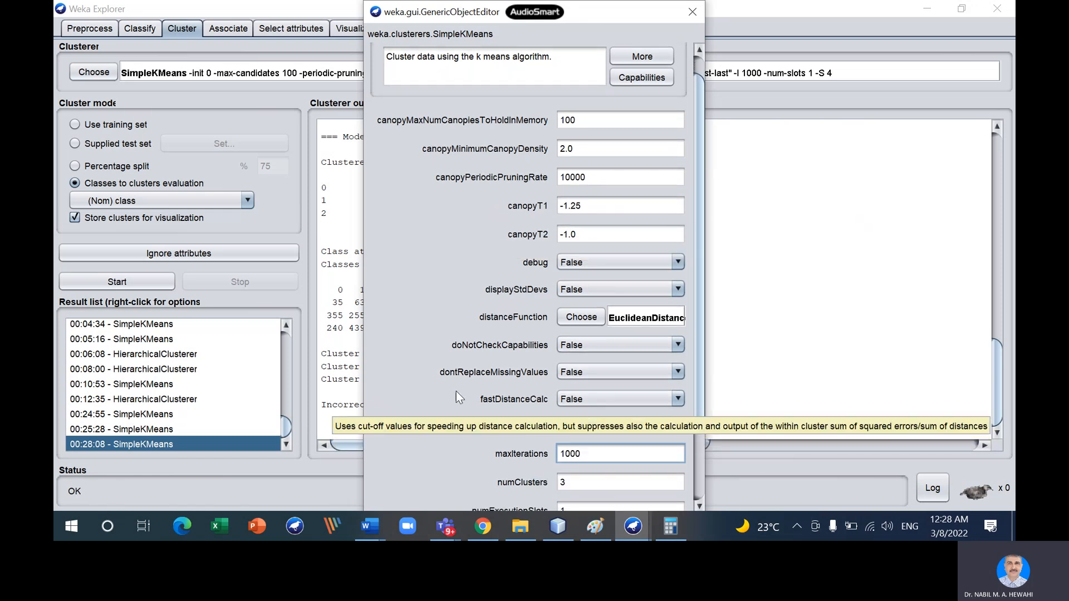
{"action": "scroll", "coordinate": [495, 428], "scroll_direction": "down", "scroll_amount": 2}
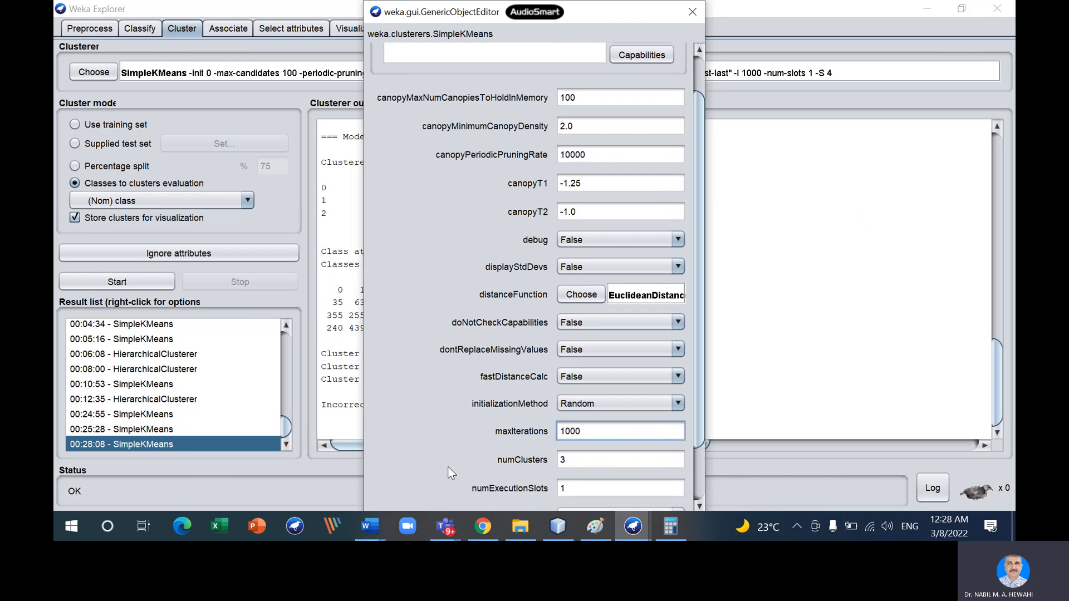
{"action": "scroll", "coordinate": [446, 463], "scroll_direction": "down", "scroll_amount": 1}
{"action": "left_click_drag", "start_coordinate": [702, 306], "coordinate": [693, 385]}
{"action": "left_click_drag", "start_coordinate": [574, 503], "coordinate": [555, 503]}
{"action": "type", "text": "6"}
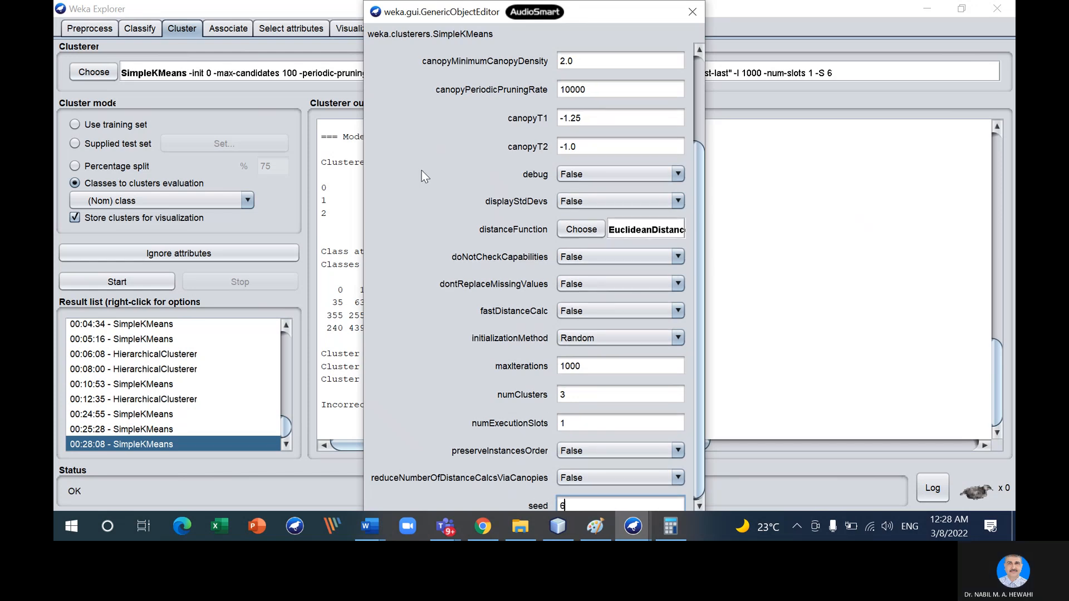
{"action": "left_click", "coordinate": [692, 14]}
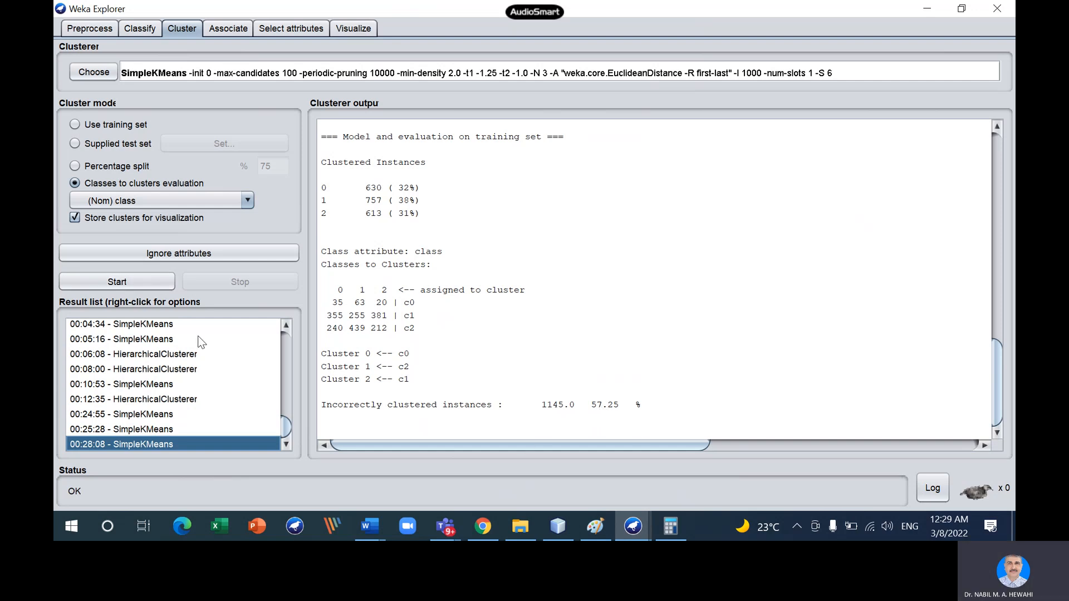
{"action": "left_click", "coordinate": [152, 280]}
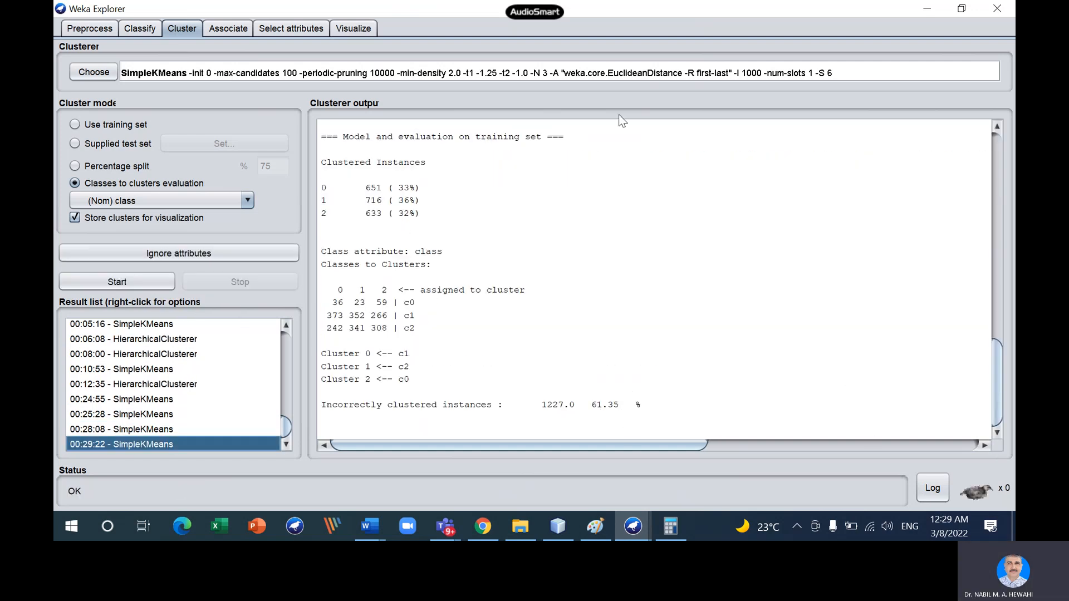
Step: Change the SimpleKMeans seed to 7 and run the classes to clusters evaluation again
{"action": "left_click", "coordinate": [553, 76]}
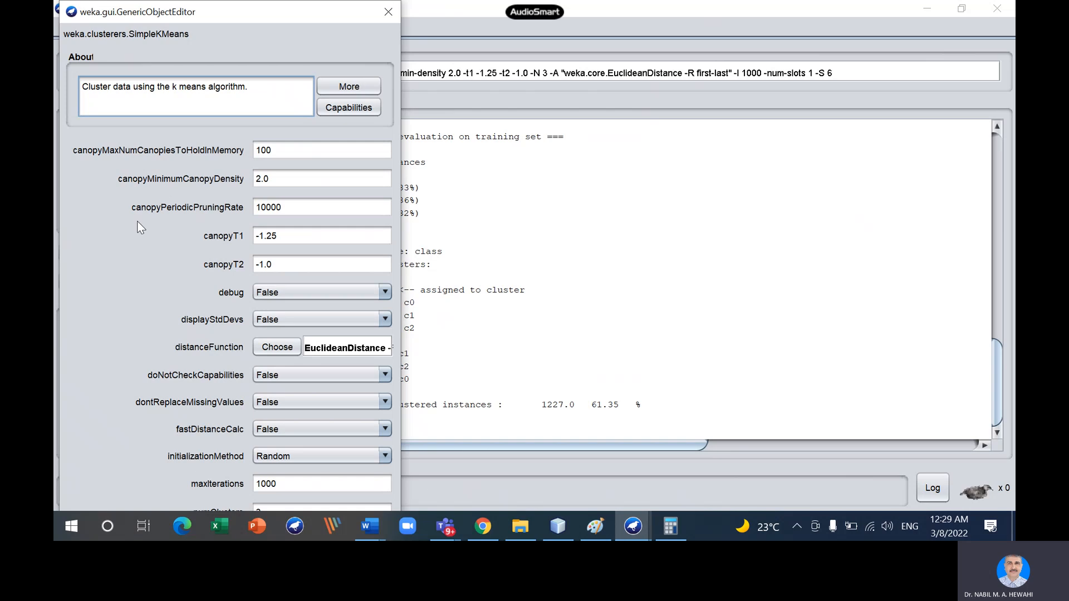
{"action": "left_click_drag", "start_coordinate": [400, 238], "coordinate": [462, 255]}
{"action": "scroll", "coordinate": [449, 295], "scroll_direction": "down", "scroll_amount": 5}
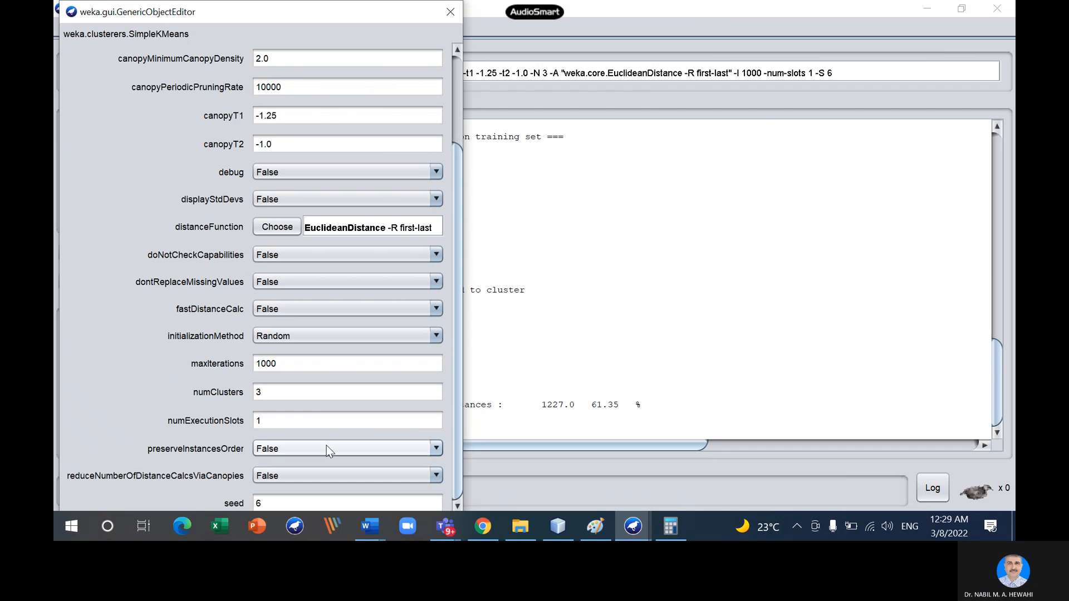
{"action": "left_click_drag", "start_coordinate": [273, 503], "coordinate": [250, 504]}
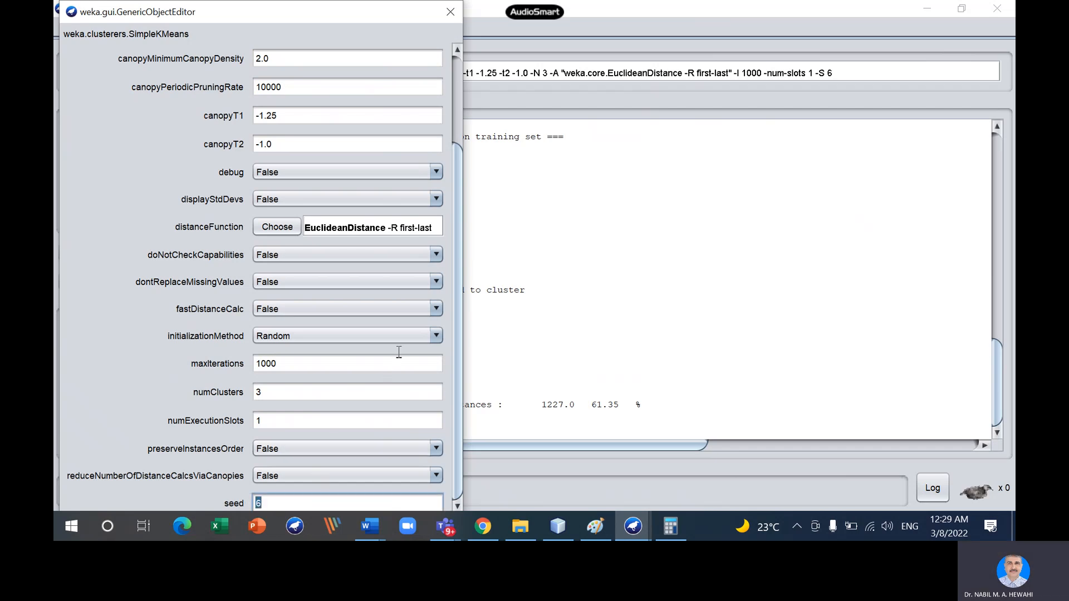
{"action": "type", "text": "7"}
{"action": "left_click", "coordinate": [451, 12]}
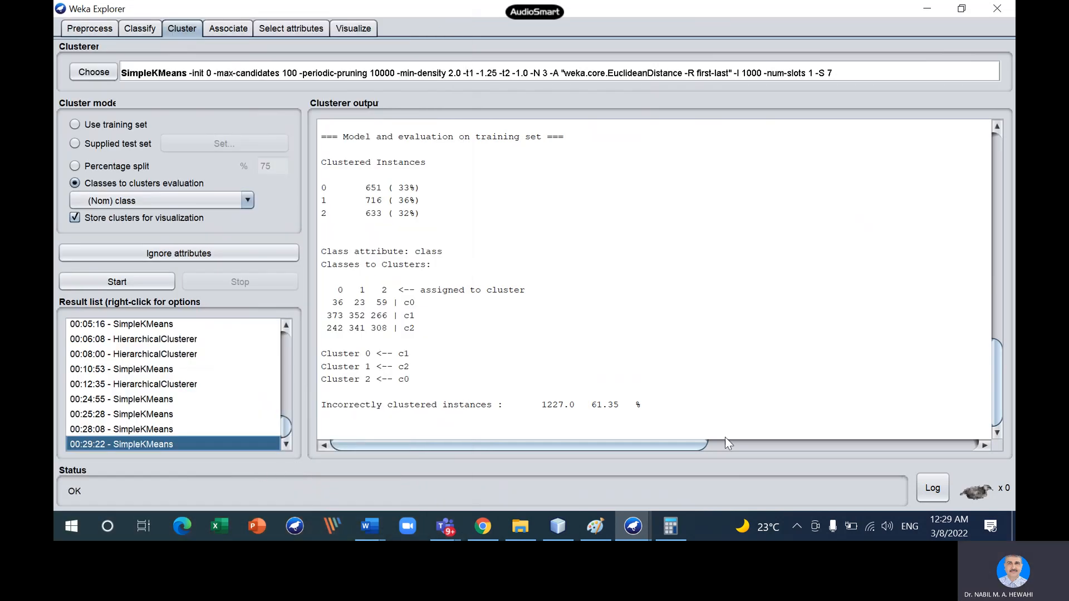
{"action": "left_click", "coordinate": [129, 280]}
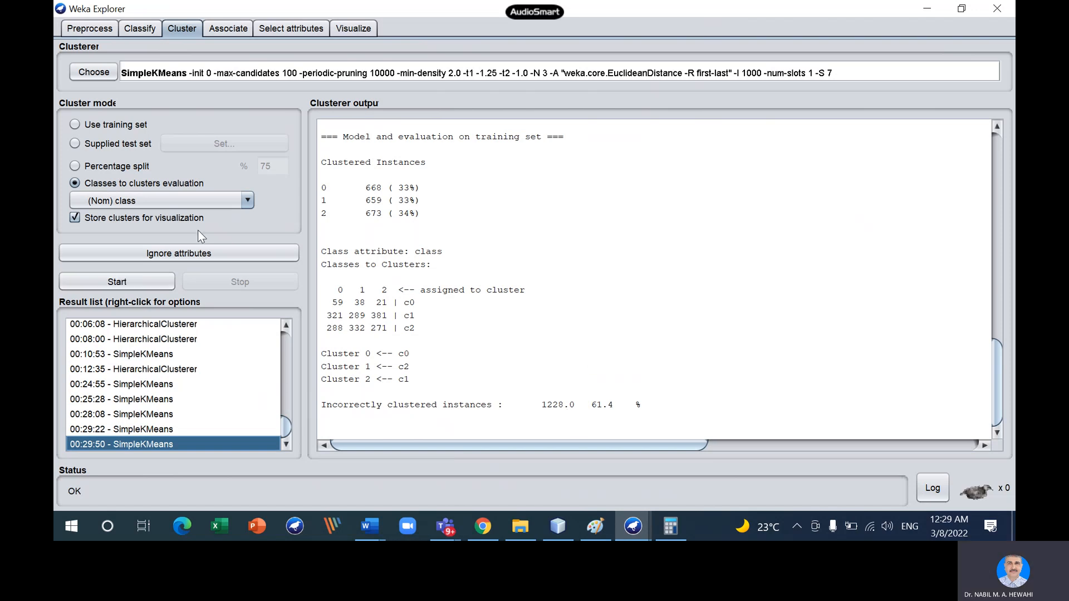
Step: Set SimpleKMeans to 700 maximum iterations and seed 6, rerun the classes to clusters evaluation and check its output
{"action": "left_click", "coordinate": [354, 76]}
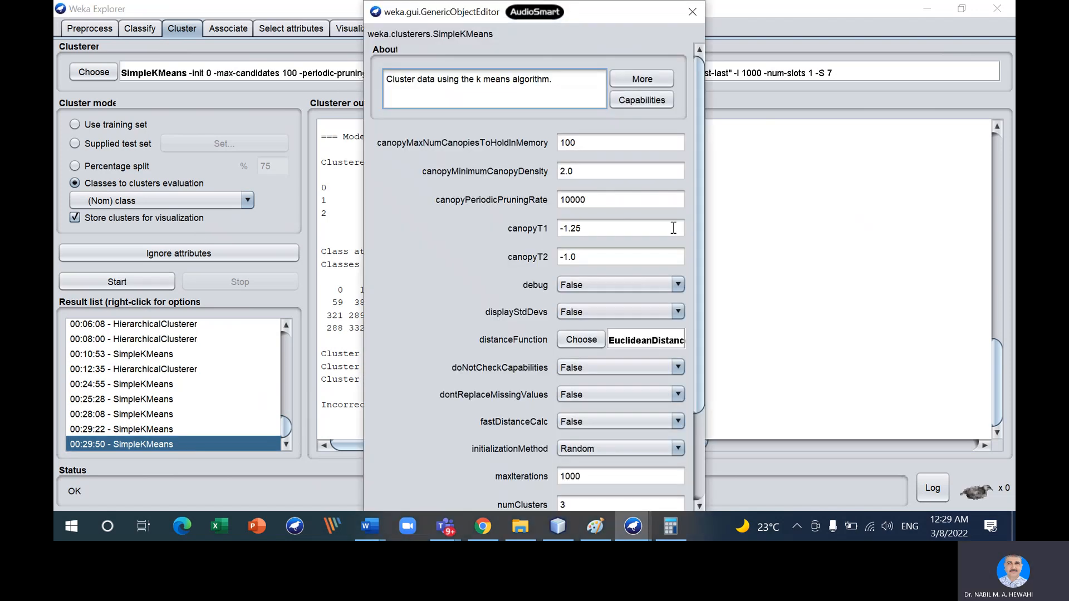
{"action": "left_click_drag", "start_coordinate": [700, 292], "coordinate": [696, 385]}
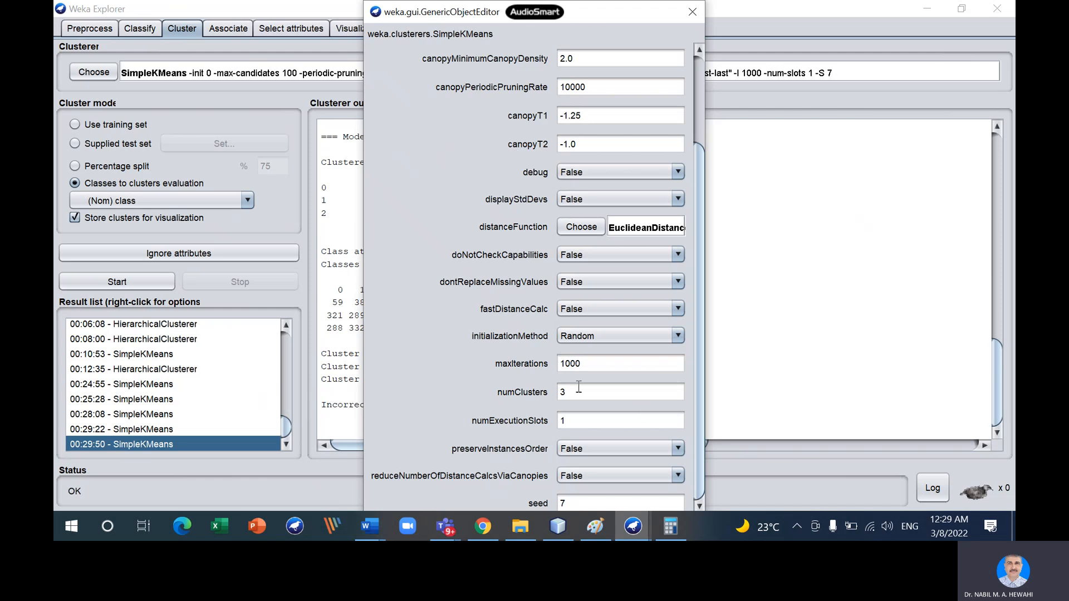
{"action": "left_click_drag", "start_coordinate": [588, 364], "coordinate": [541, 368]}
{"action": "type", "text": "700"}
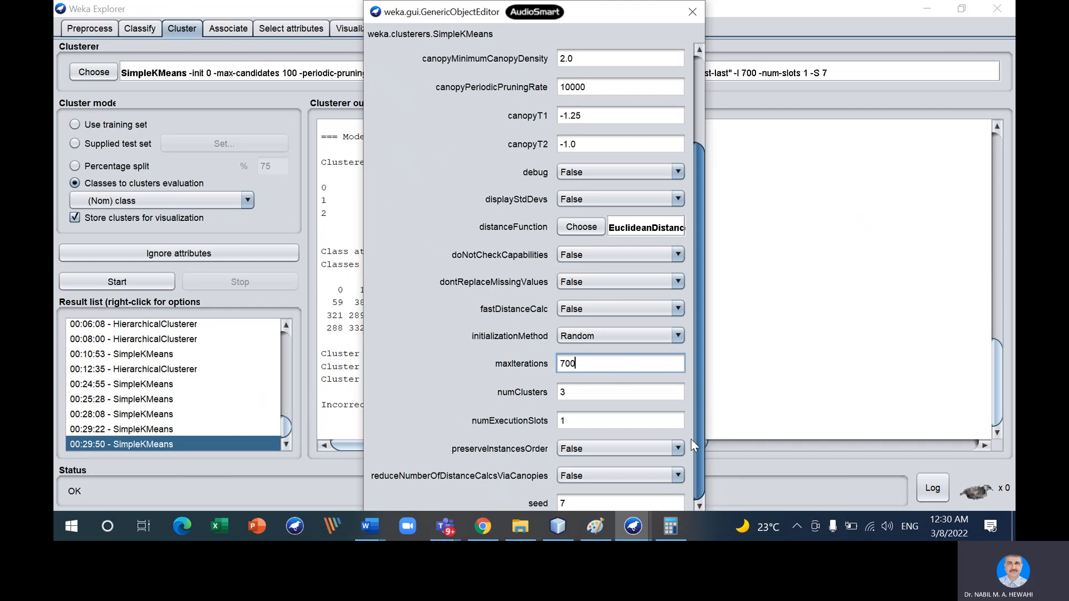
{"action": "left_click_drag", "start_coordinate": [572, 504], "coordinate": [547, 505]}
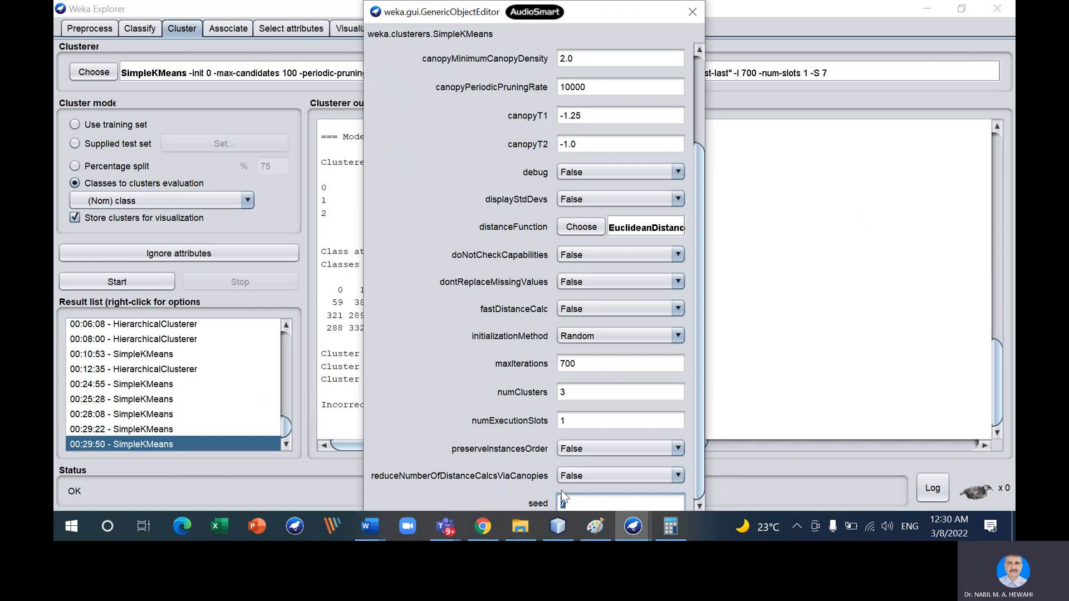
{"action": "type", "text": "6"}
{"action": "left_click", "coordinate": [692, 12]}
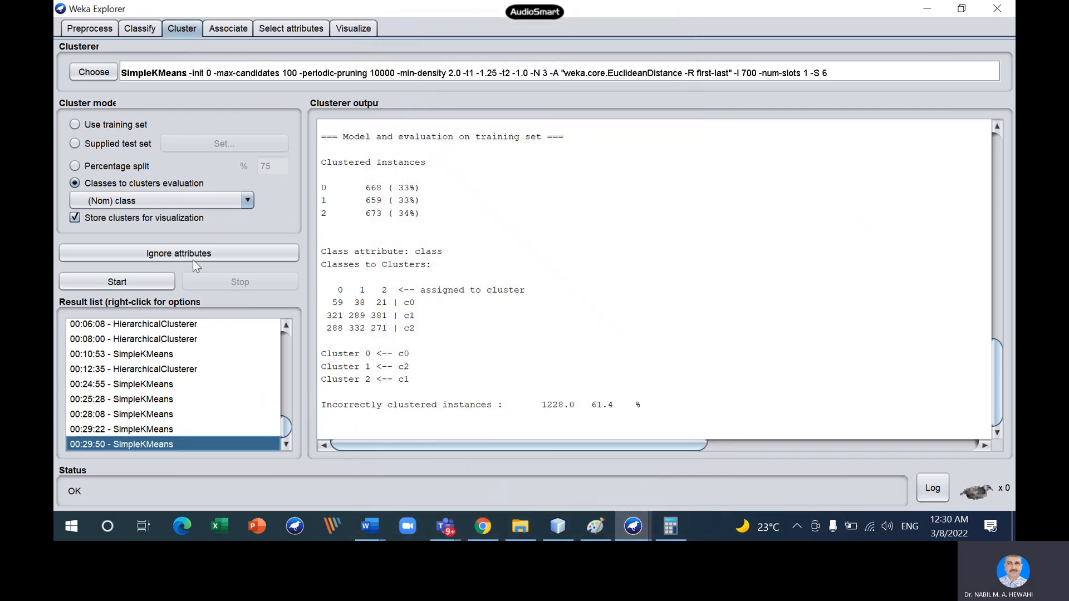
{"action": "left_click", "coordinate": [129, 285]}
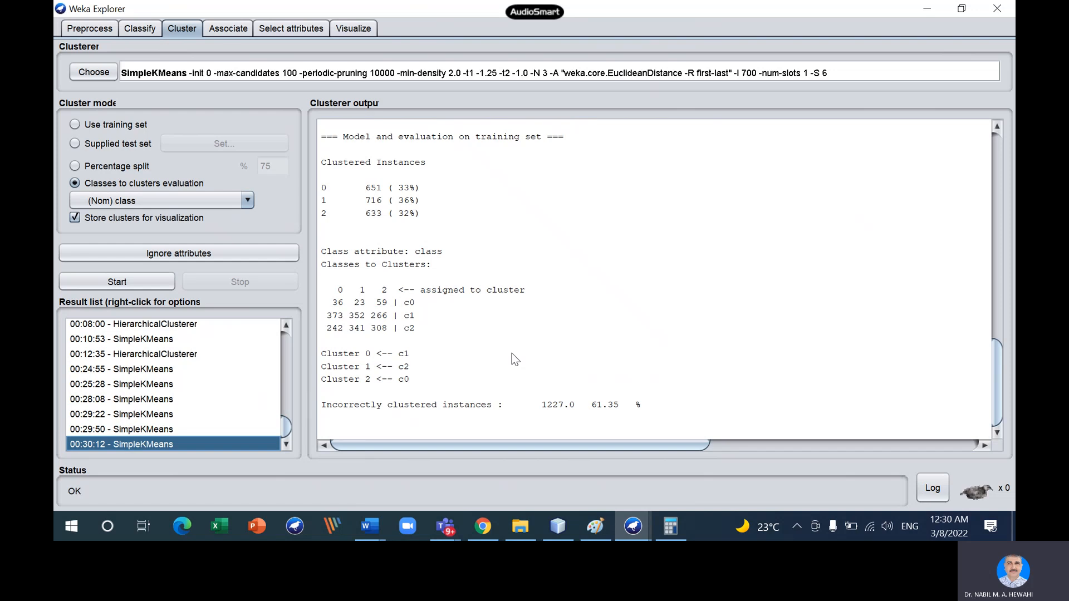
{"action": "scroll", "coordinate": [512, 353], "scroll_direction": "up", "scroll_amount": 7}
{"action": "scroll", "coordinate": [486, 280], "scroll_direction": "down", "scroll_amount": 6}
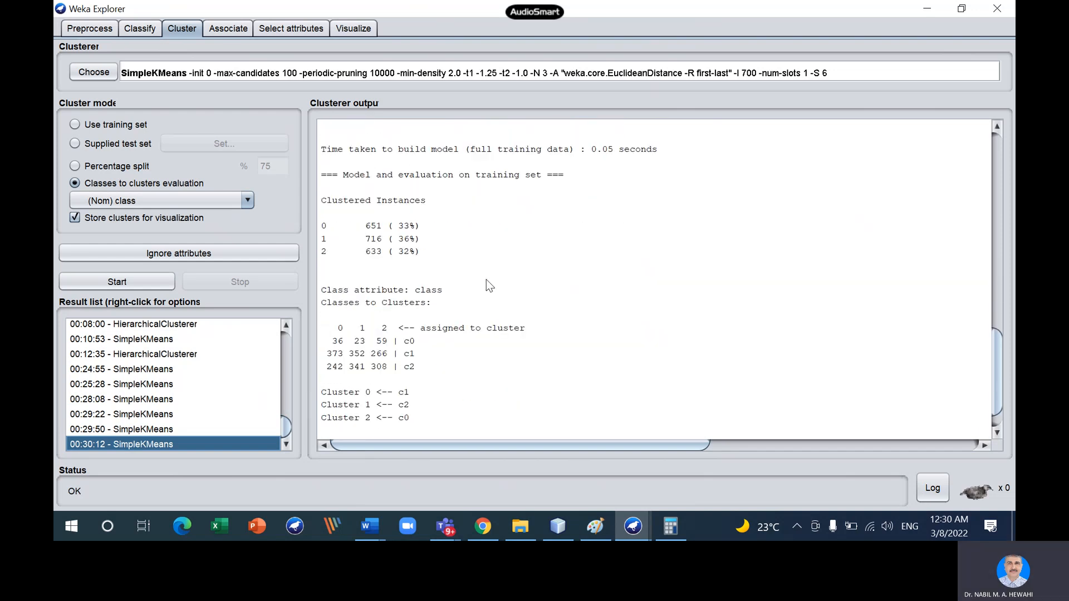
{"action": "scroll", "coordinate": [485, 280], "scroll_direction": "down", "scroll_amount": 1}
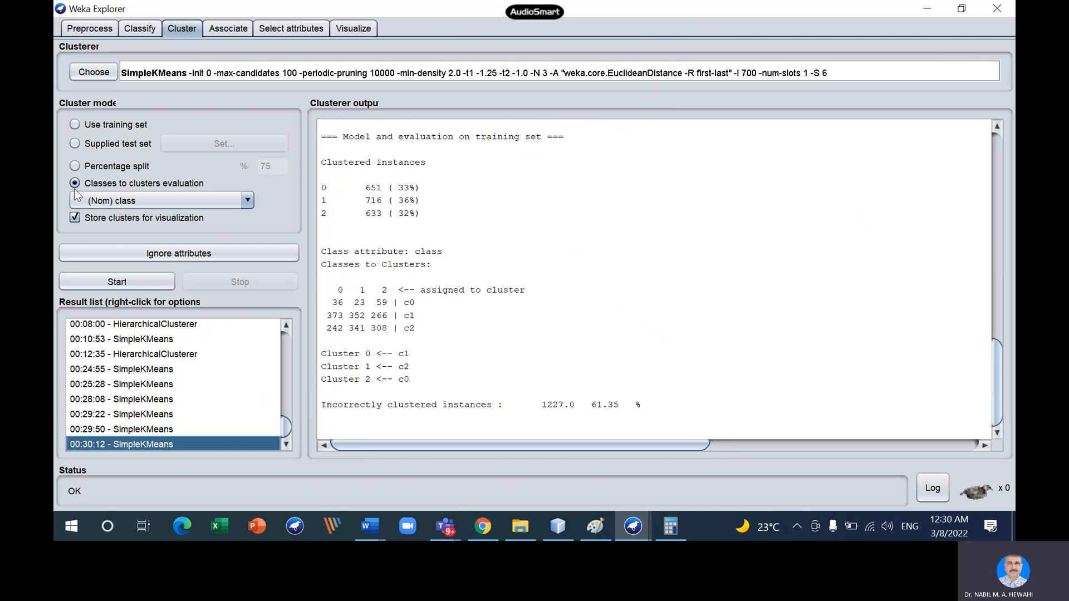
Step: Switch the clusterer to HierarchicalClusterer and run it with classes to clusters evaluation on the class attribute
{"action": "left_click", "coordinate": [95, 72]}
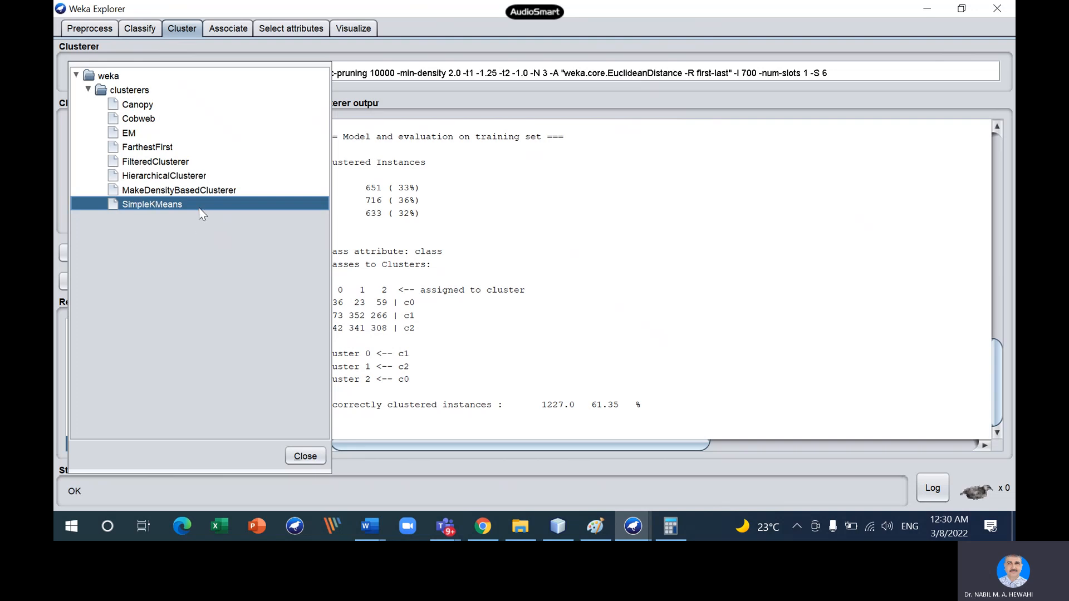
{"action": "left_click", "coordinate": [146, 176]}
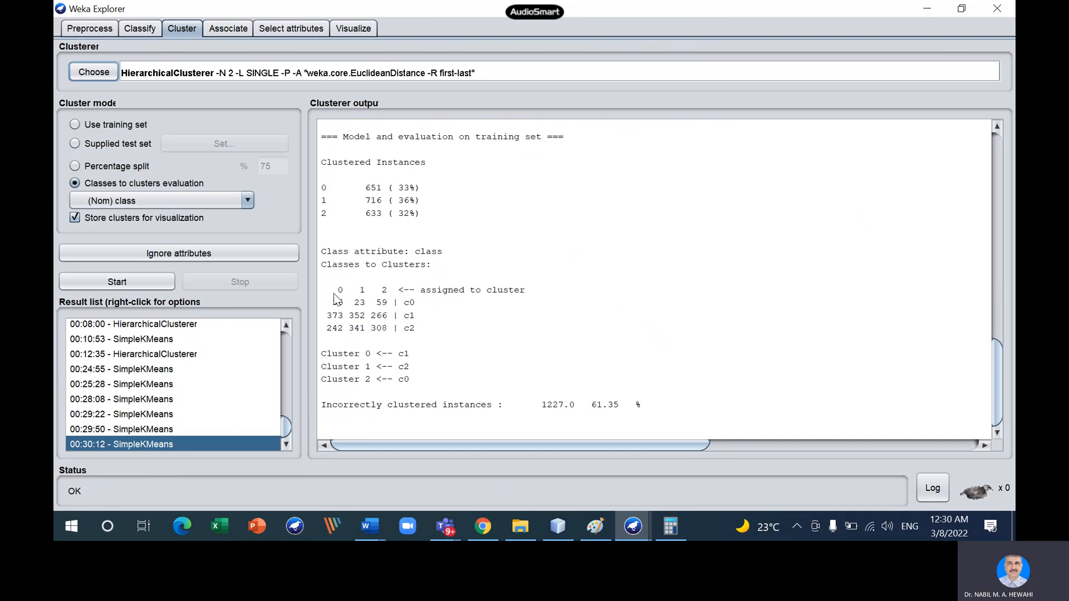
{"action": "left_click", "coordinate": [133, 282]}
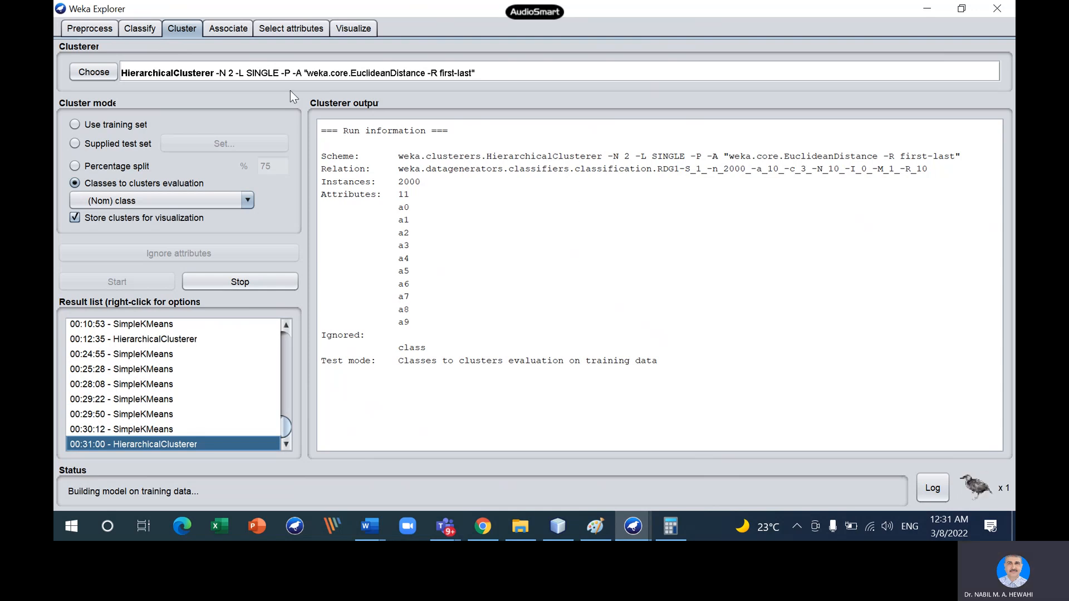
Step: Review the HierarchicalClusterer options and the available distance functions without changing anything
{"action": "left_click", "coordinate": [332, 74]}
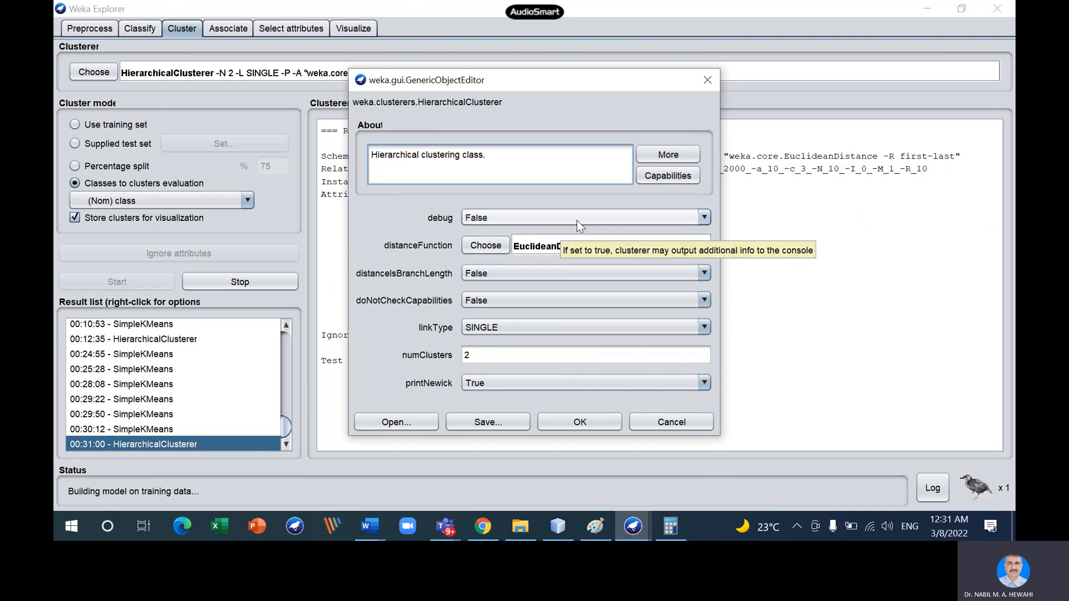
{"action": "left_click", "coordinate": [484, 246]}
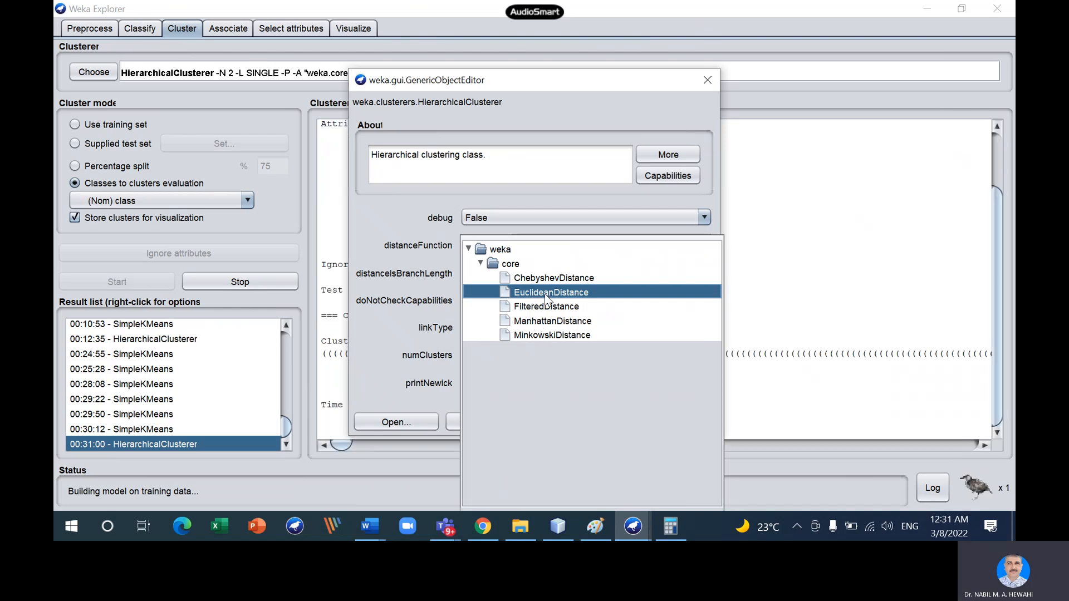
{"action": "left_click", "coordinate": [706, 86]}
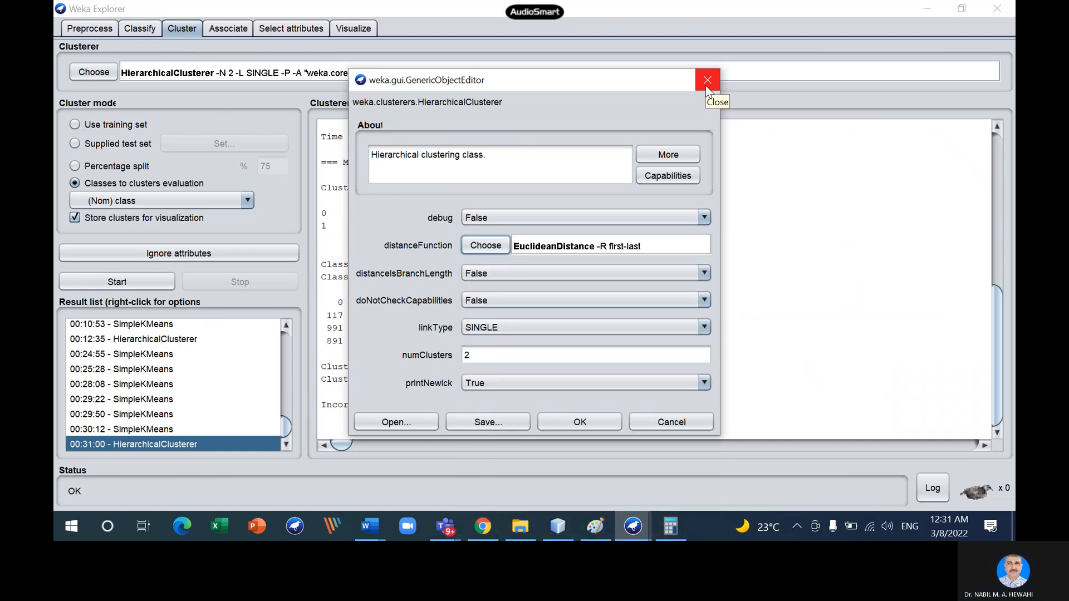
{"action": "left_click", "coordinate": [707, 83]}
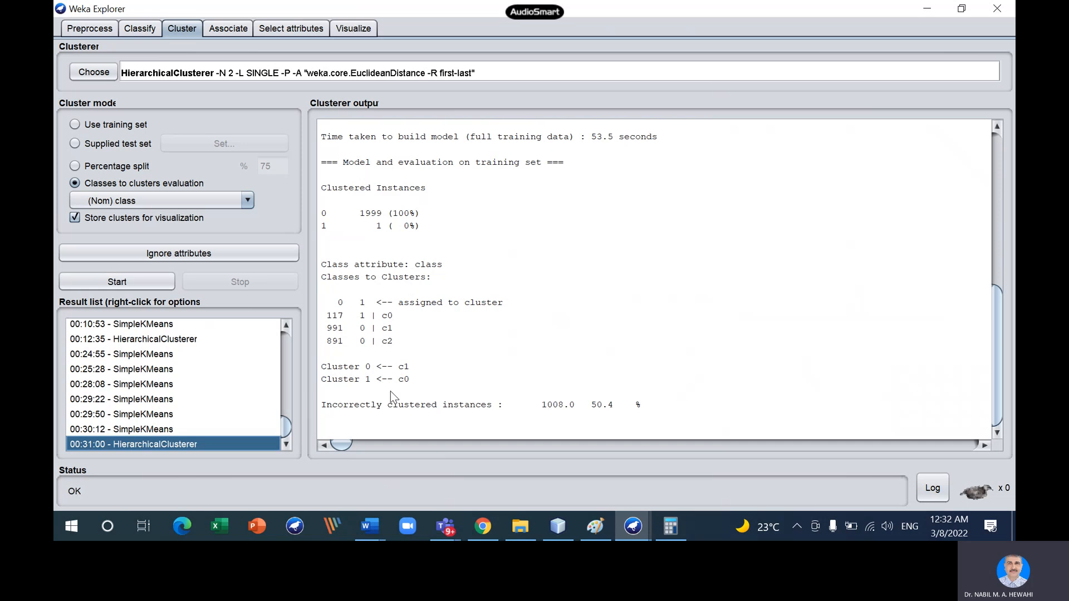
Step: Choose FilteredClusterer, accept its SimpleKMeans clusterer and AllFilter settings, and run the classes to clusters evaluation
{"action": "left_click", "coordinate": [93, 72]}
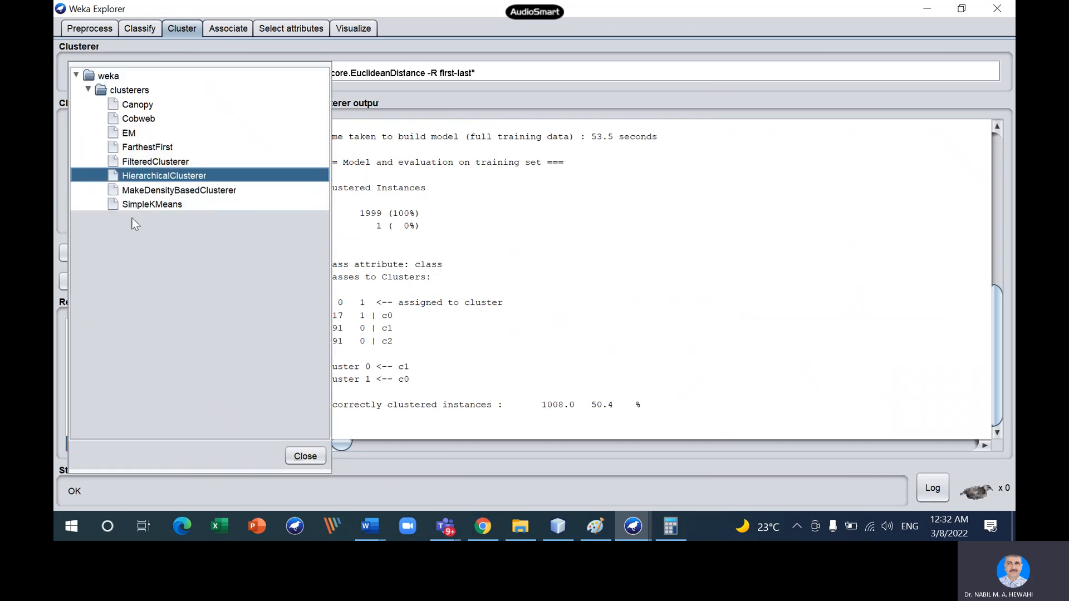
{"action": "left_click", "coordinate": [173, 161]}
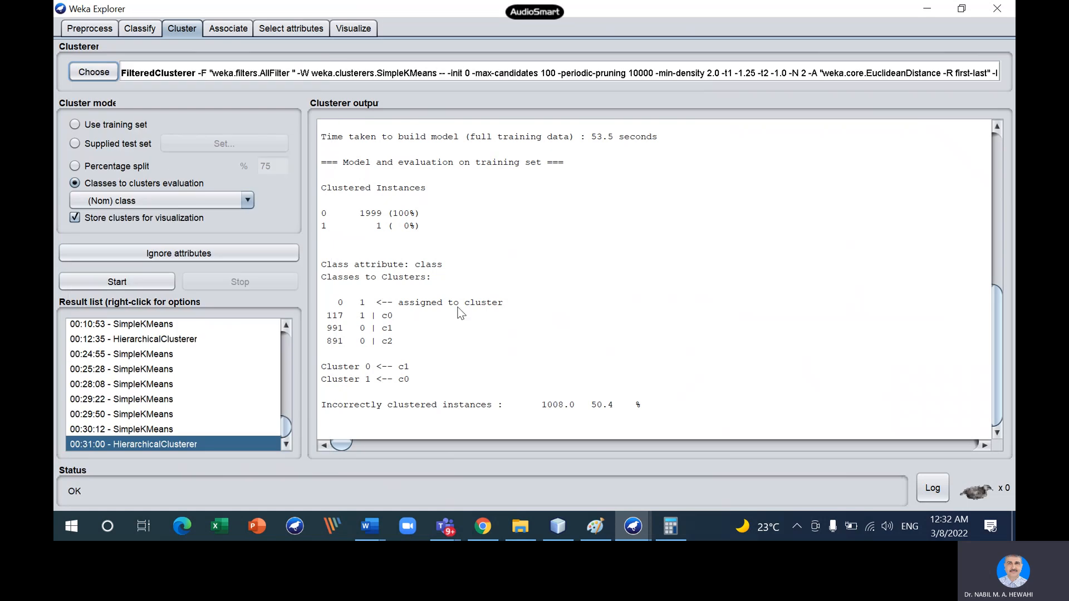
{"action": "left_click", "coordinate": [400, 75]}
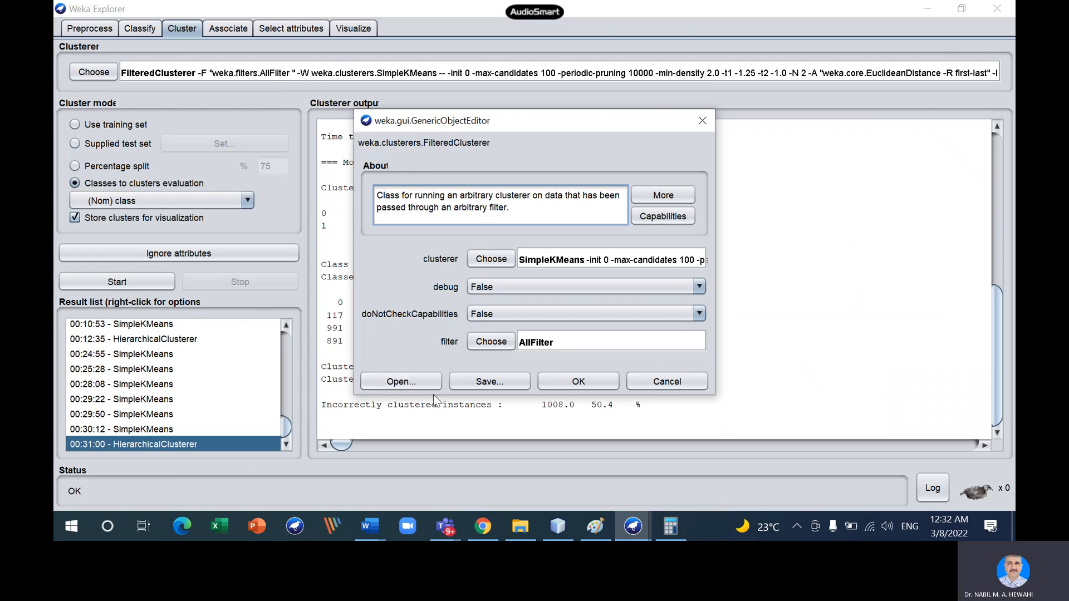
{"action": "left_click", "coordinate": [576, 381]}
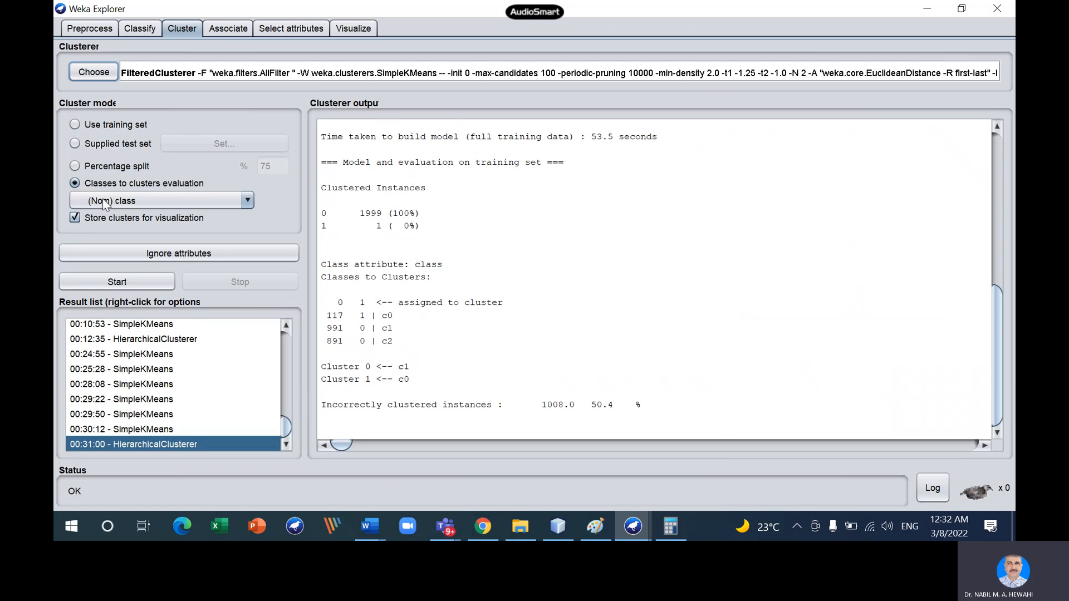
{"action": "left_click", "coordinate": [117, 282]}
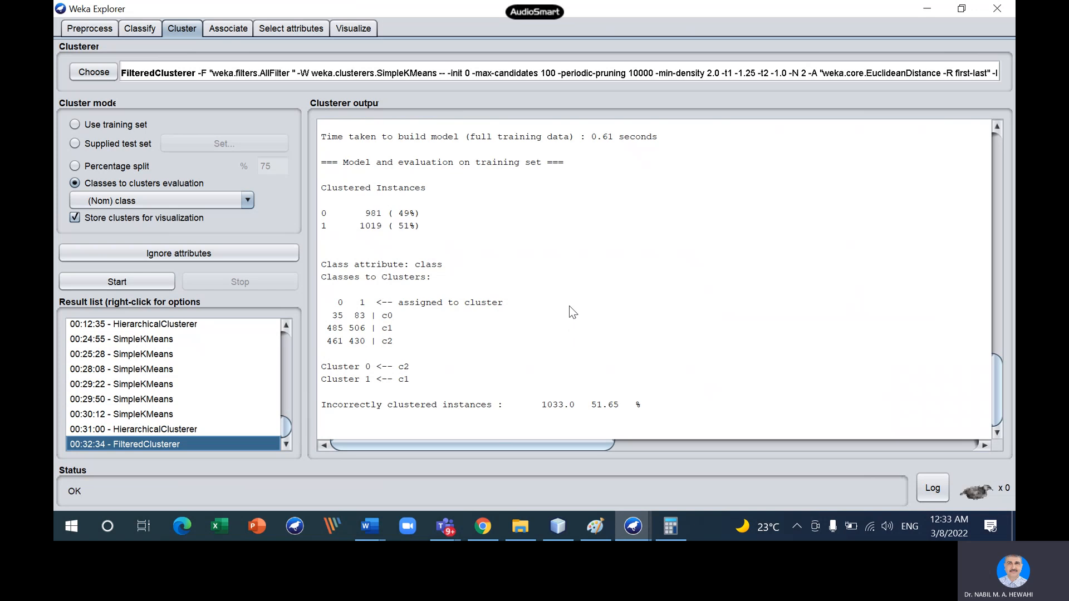
Step: Examine the FilteredClusterer output, including the final centroids, k-means starting points, iteration count and filtered header
{"action": "scroll", "coordinate": [569, 306], "scroll_direction": "up", "scroll_amount": 2}
{"action": "scroll", "coordinate": [570, 306], "scroll_direction": "up", "scroll_amount": 6}
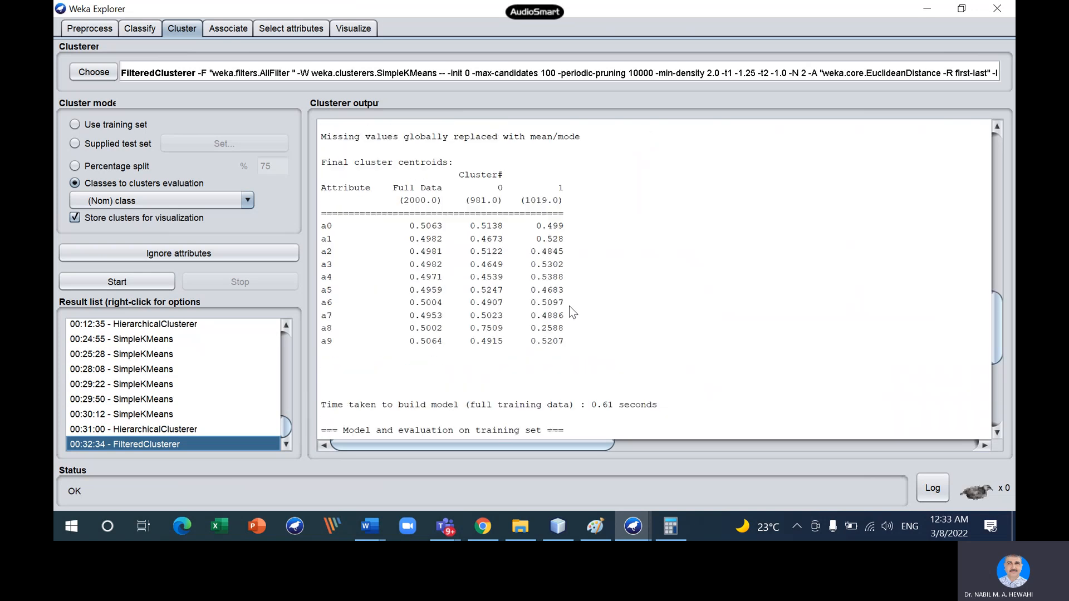
{"action": "scroll", "coordinate": [569, 306], "scroll_direction": "up", "scroll_amount": 2}
{"action": "scroll", "coordinate": [569, 305], "scroll_direction": "up", "scroll_amount": 4}
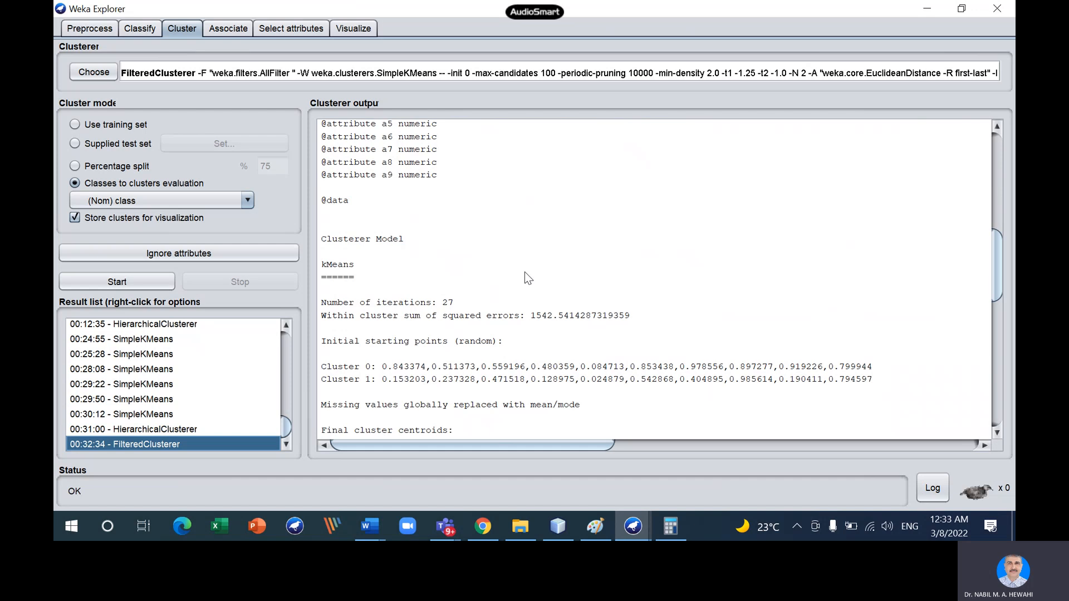
{"action": "scroll", "coordinate": [524, 272], "scroll_direction": "up", "scroll_amount": 1}
{"action": "scroll", "coordinate": [549, 245], "scroll_direction": "up", "scroll_amount": 3}
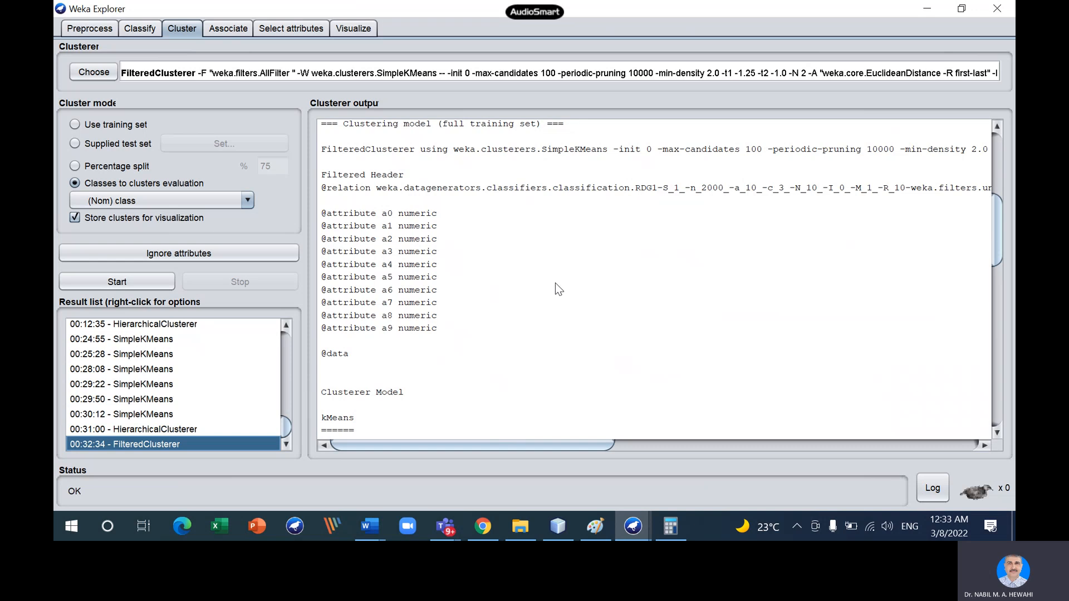
{"action": "scroll", "coordinate": [612, 295], "scroll_direction": "up", "scroll_amount": 2}
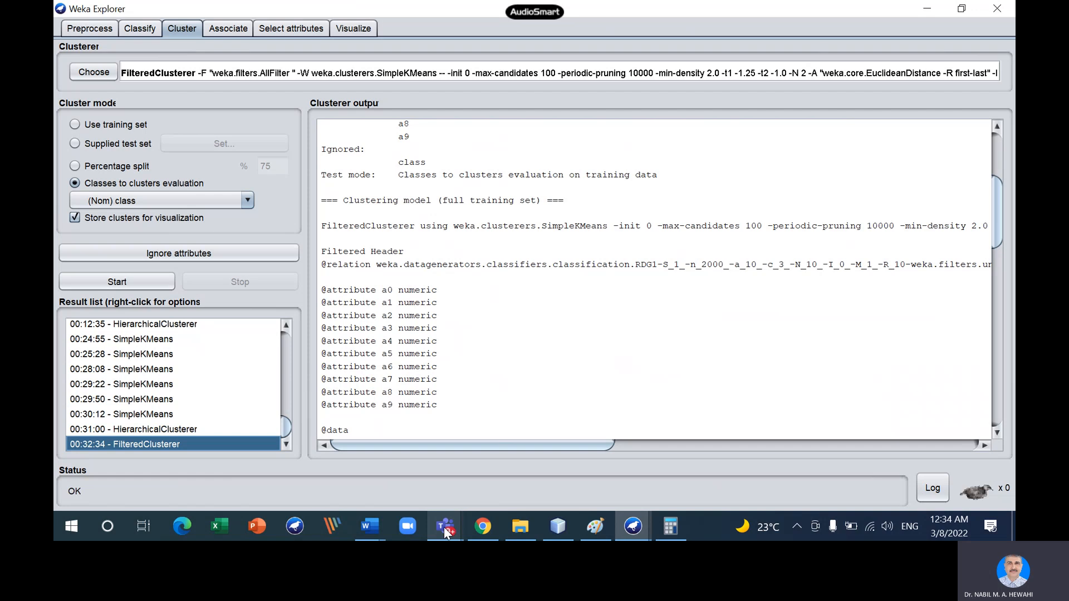
Step: Switch to the Microsoft Teams meeting window
{"action": "mouse_move", "coordinate": [446, 524]}
{"action": "left_click", "coordinate": [467, 470]}
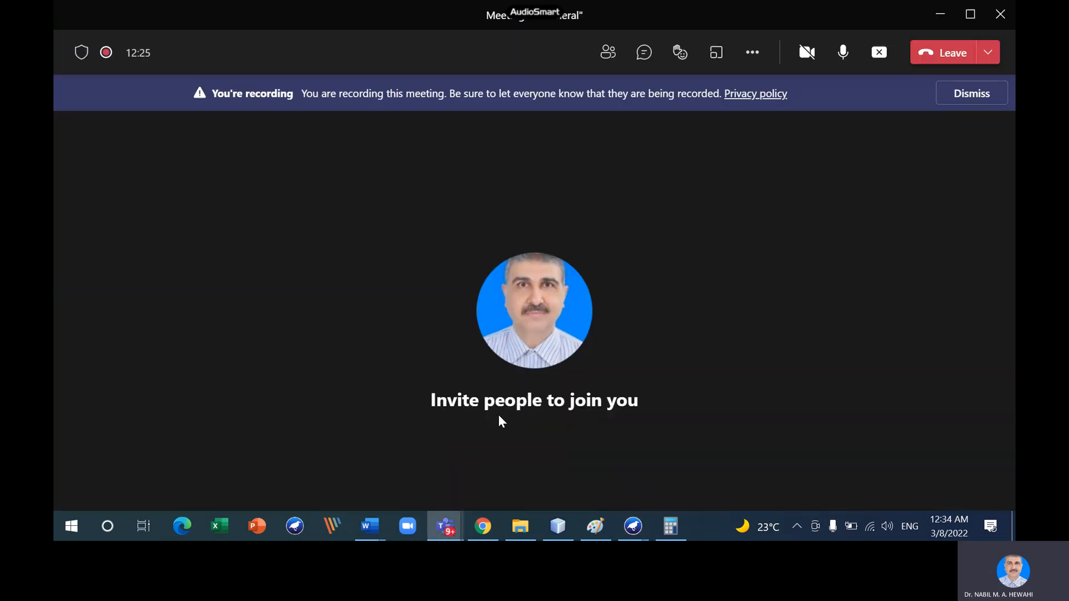